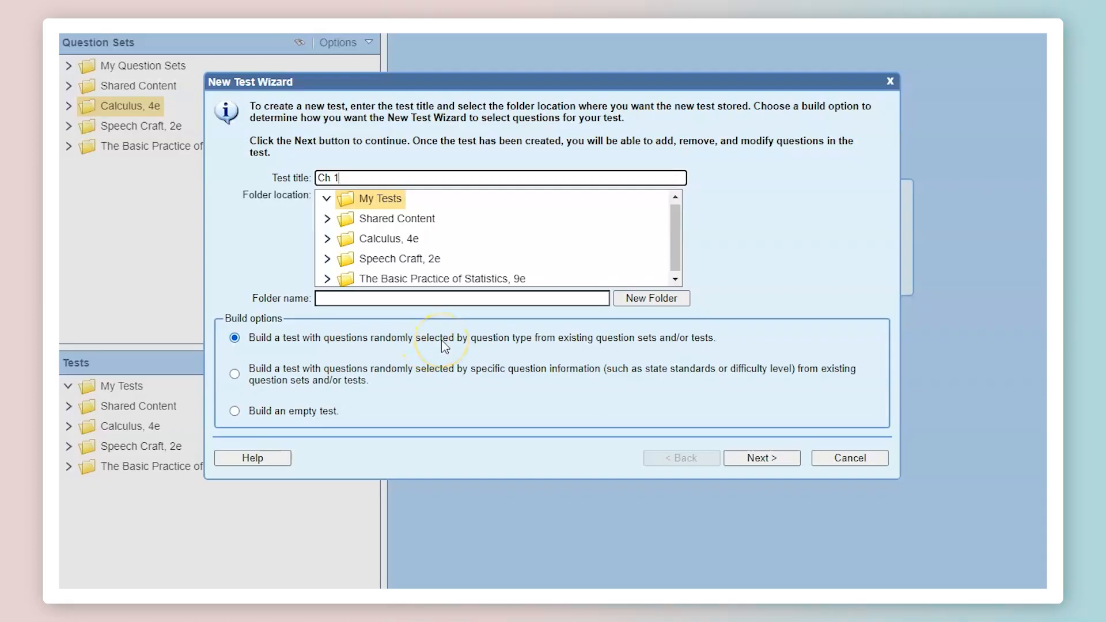
- Create the Ch 1 test in My Tests as an empty test and close it
click(285, 414)
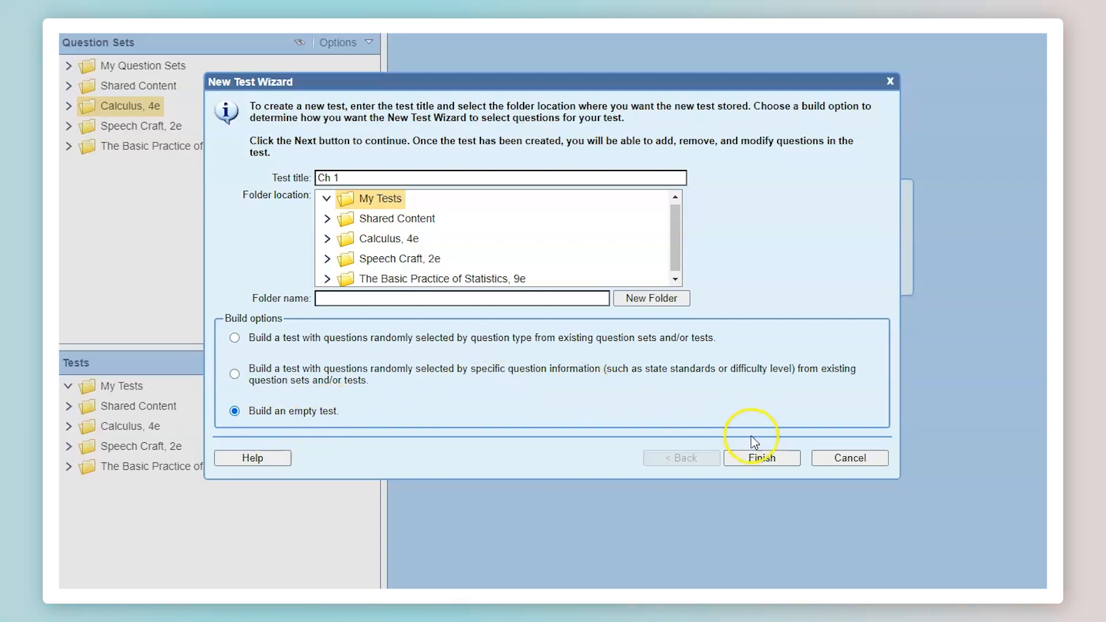
click(762, 458)
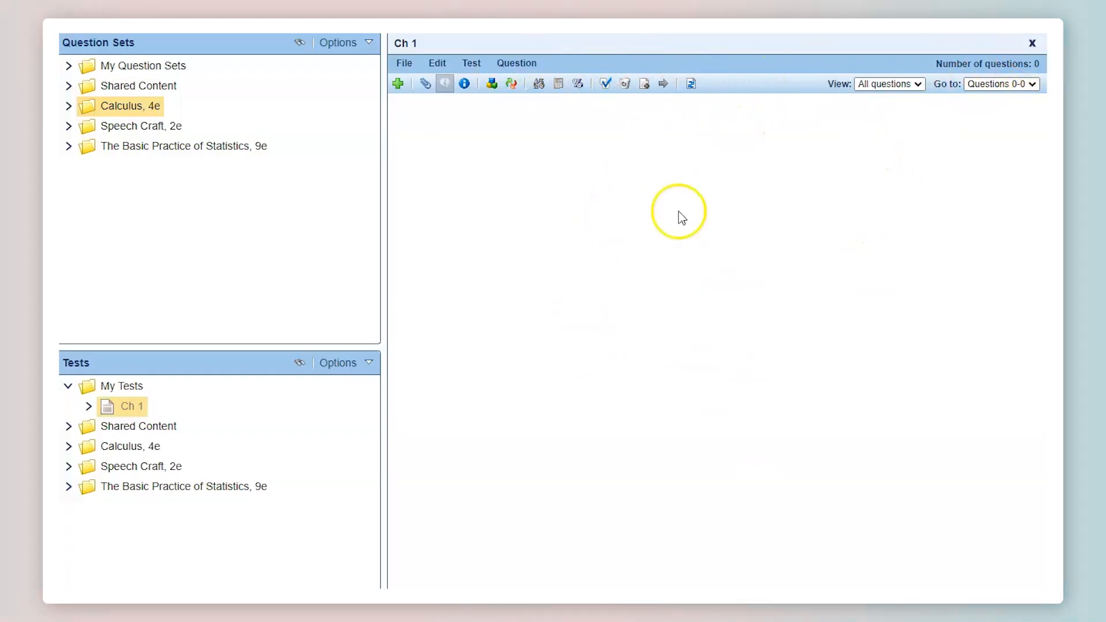
click(1032, 44)
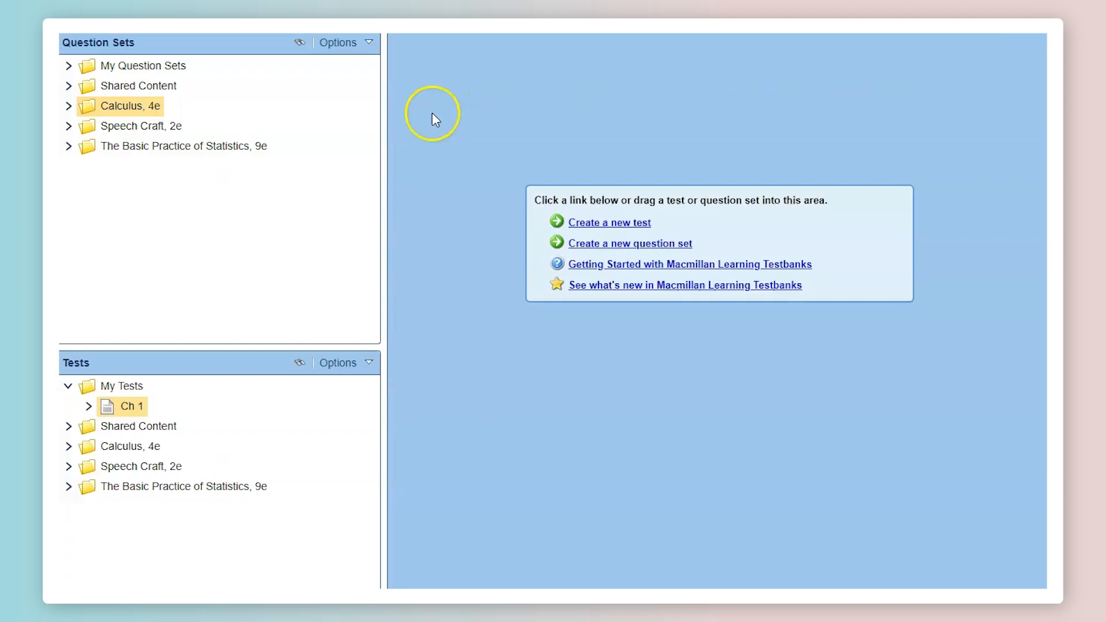
- Open the Chapter 1 question set of Calculus, 4e and set the view to all questions
click(70, 106)
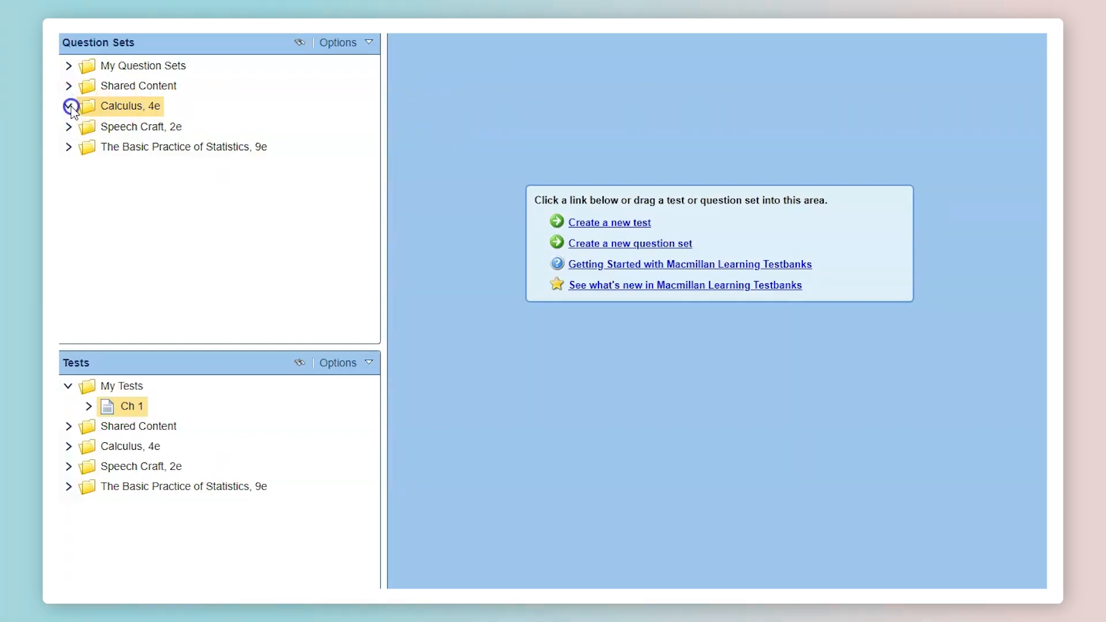
drag(144, 130, 569, 130)
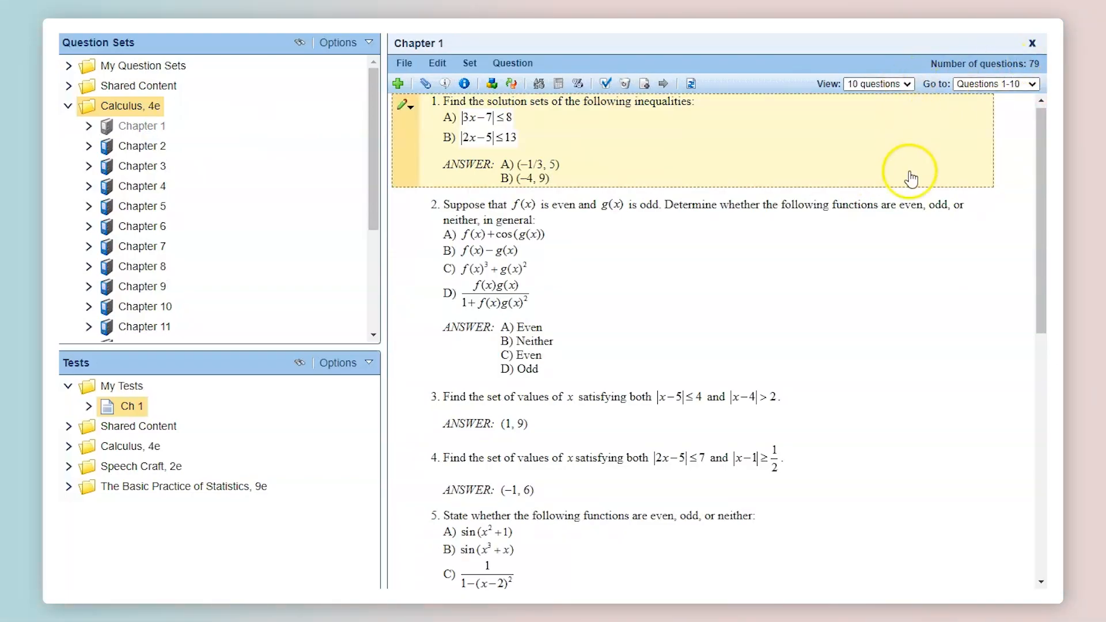
click(909, 85)
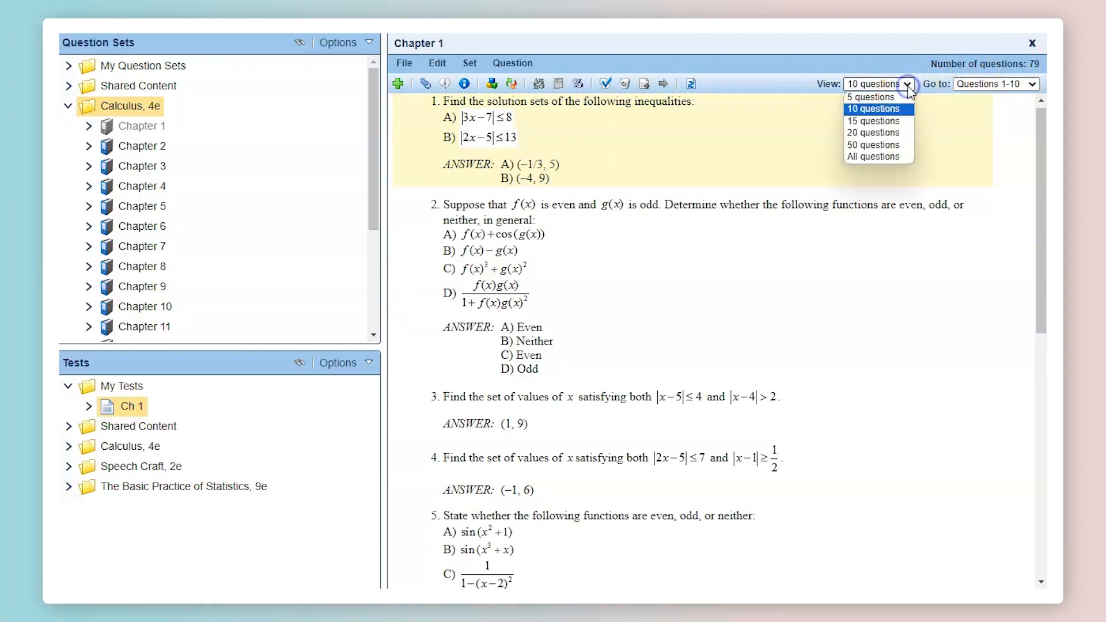
click(877, 157)
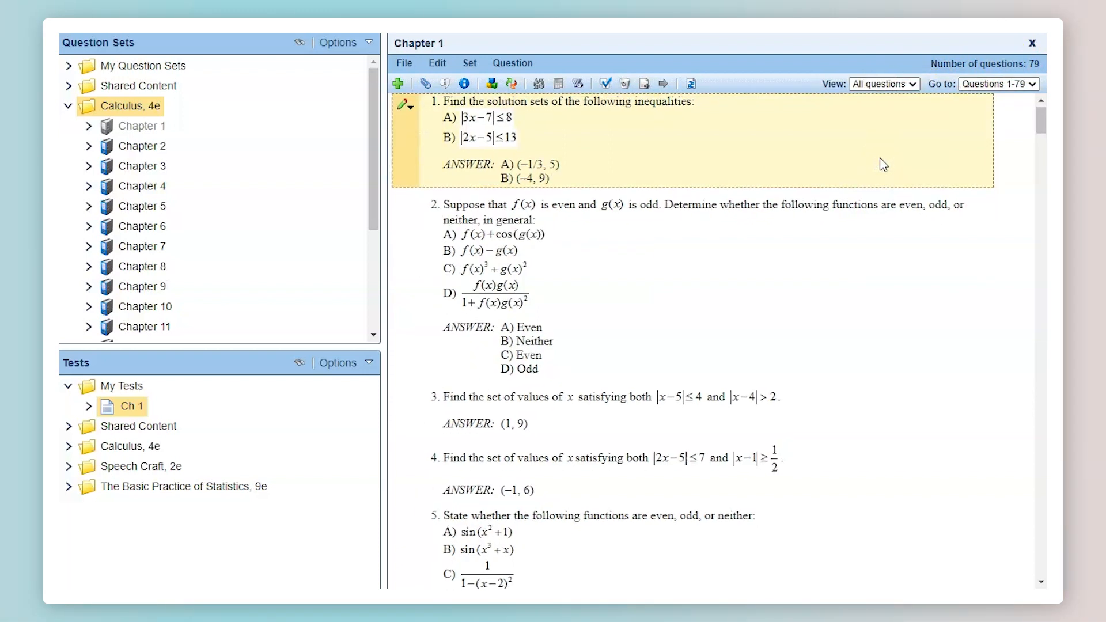
- Add questions 1, 3 and 7 from the Chapter 1 question set individually to the Ch 1 test
scroll(862, 266, down, 15)
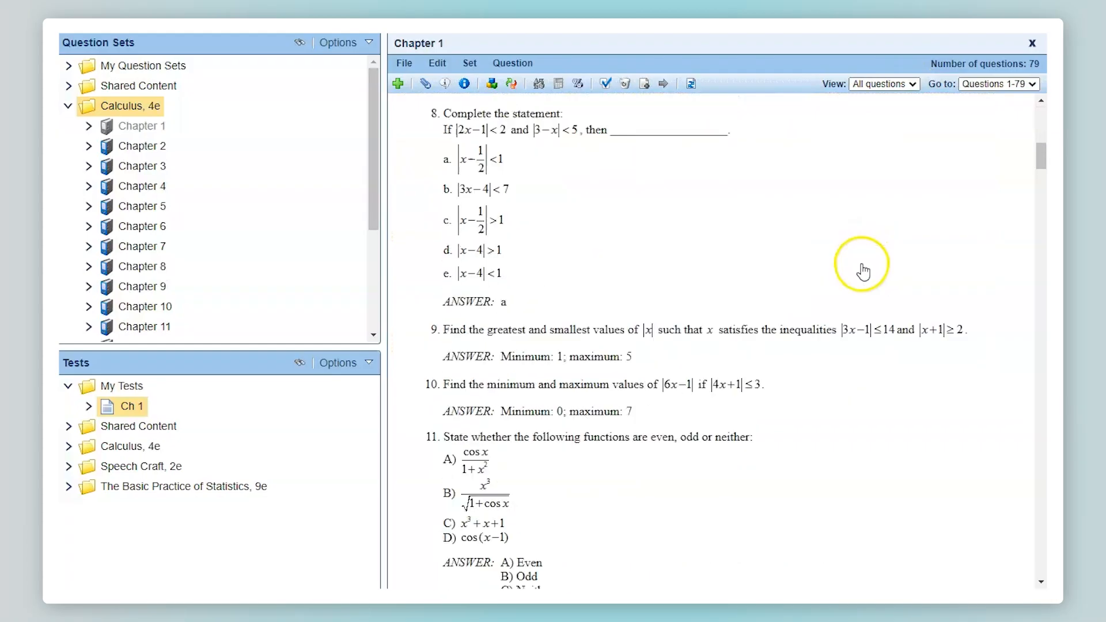
scroll(864, 272, down, 20)
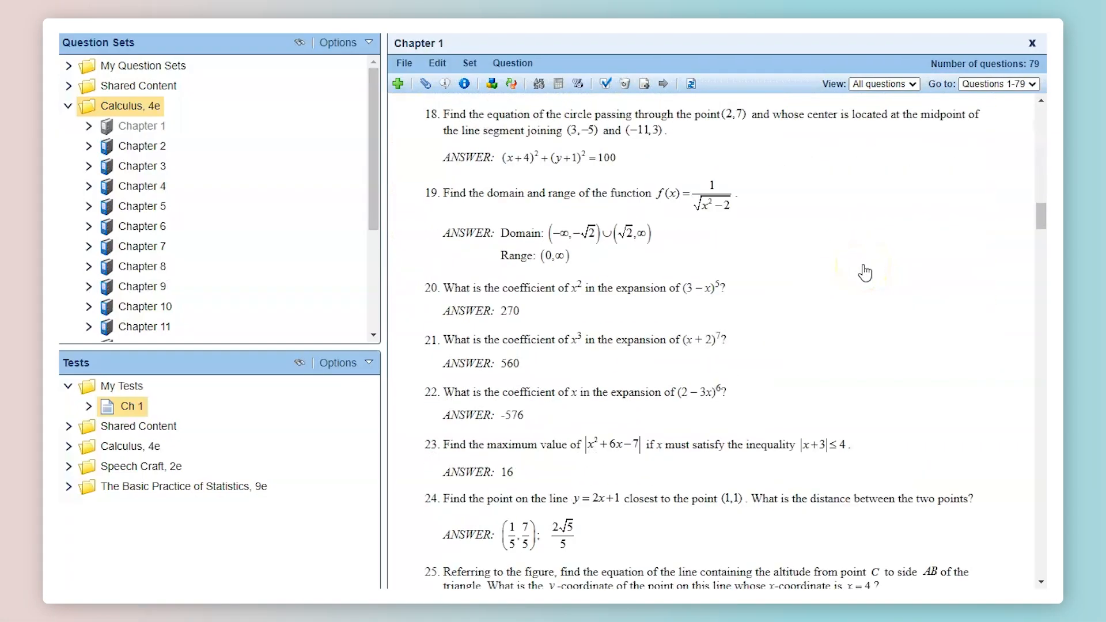
scroll(866, 272, down, 10)
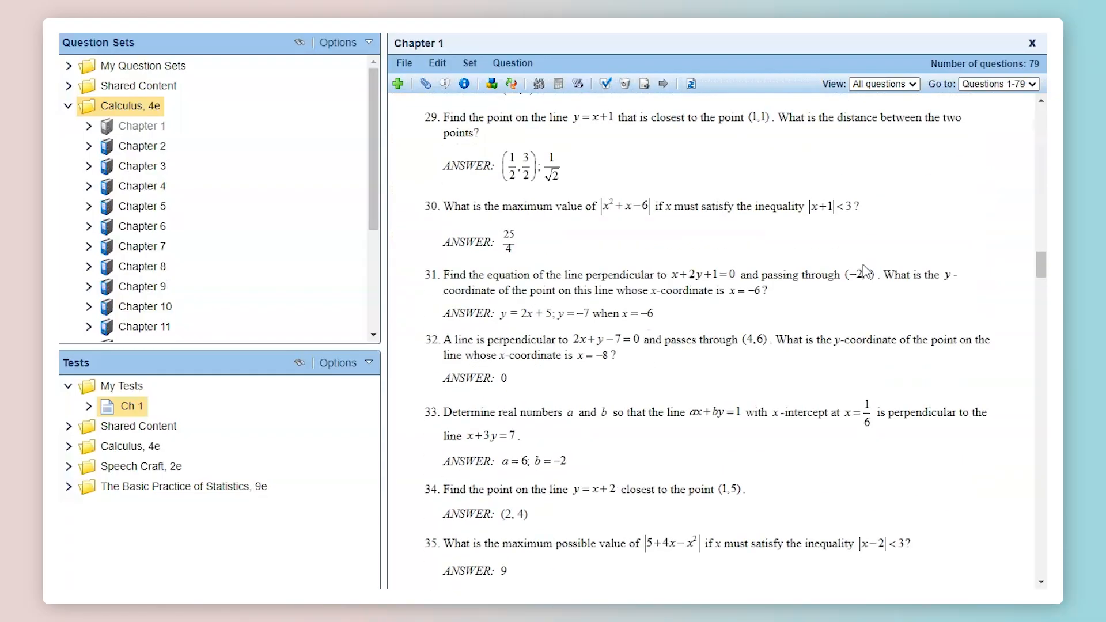
scroll(865, 269, up, 20)
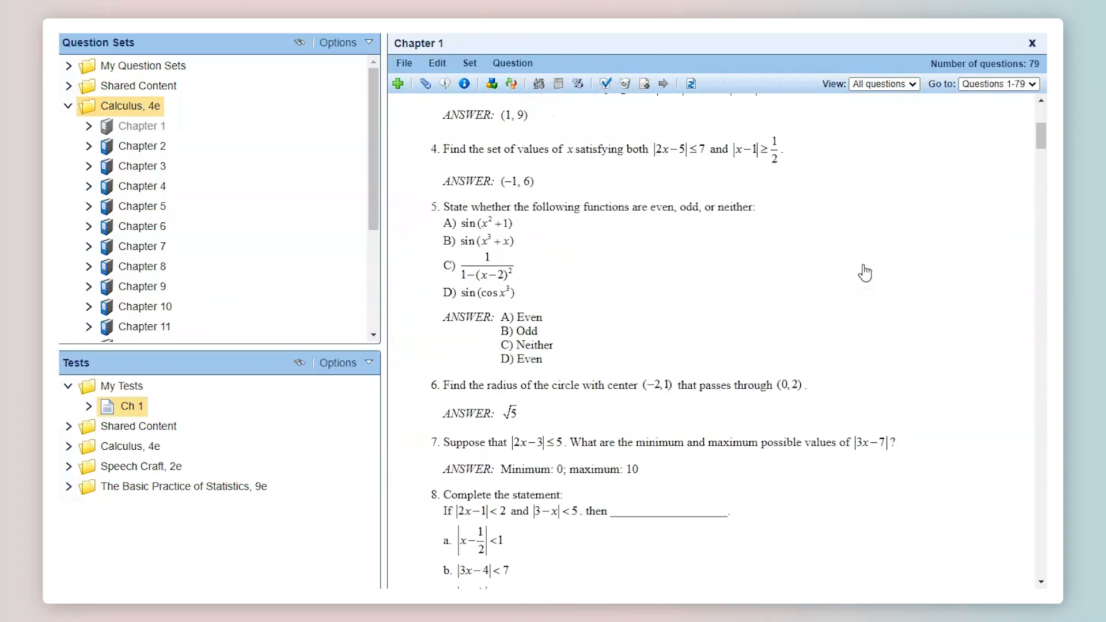
scroll(865, 272, up, 5)
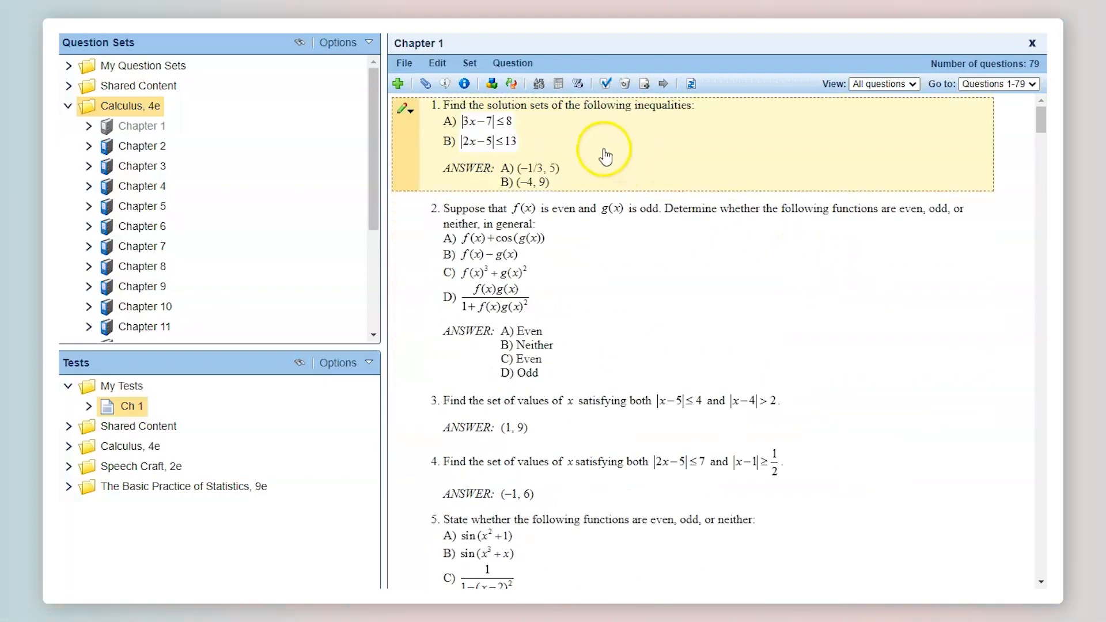
drag(591, 144, 128, 416)
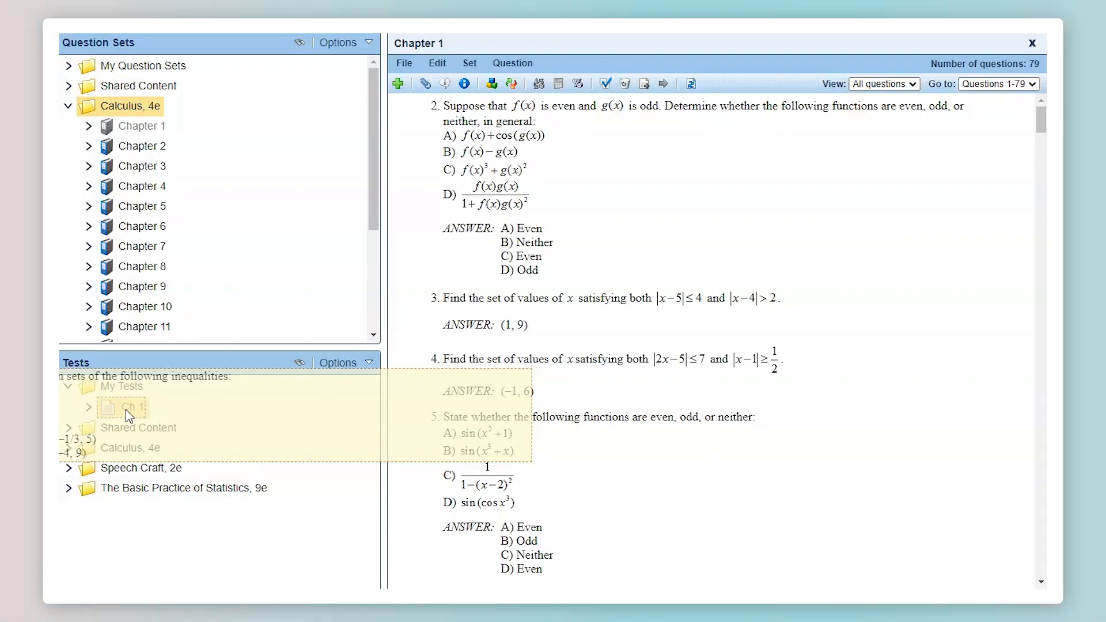
drag(128, 416, 130, 416)
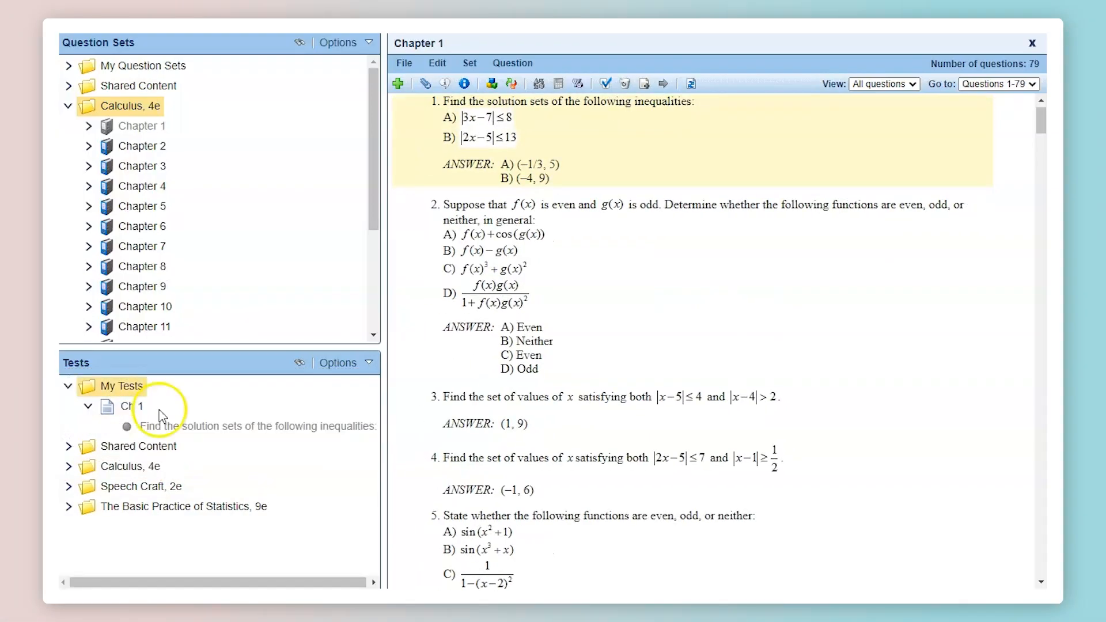
click(778, 295)
mouse_move(563, 420)
mouse_down()
mouse_move(210, 428)
mouse_move(130, 419)
mouse_move(131, 411)
mouse_up()
click(424, 465)
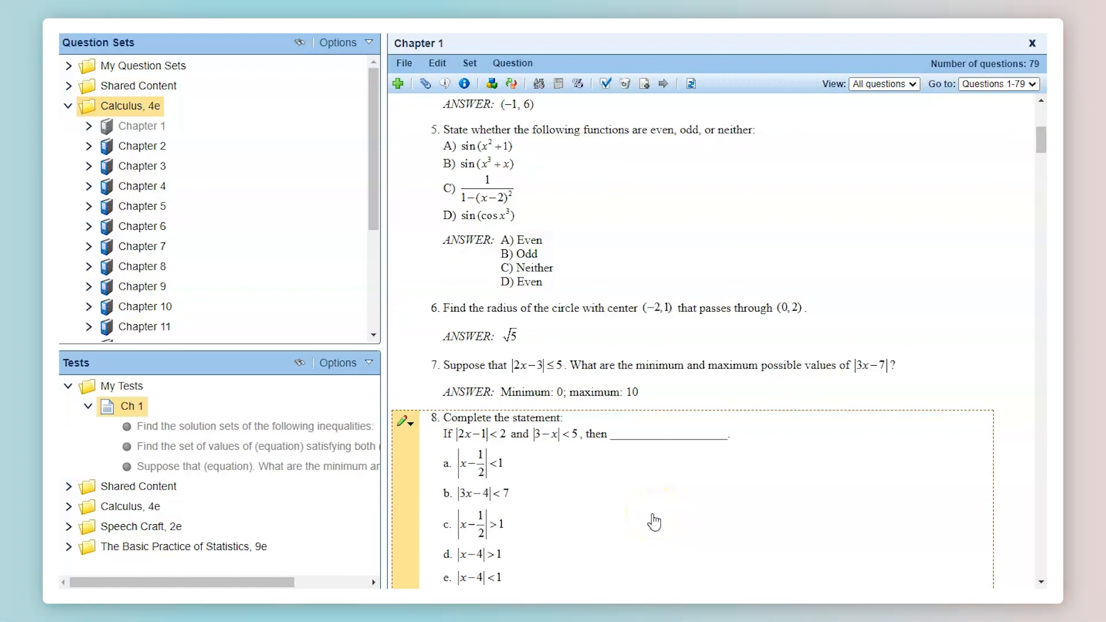
- Enable multi-select for the Chapter 1 question set and select questions 8, 11, 13, 15 and 16
click(605, 85)
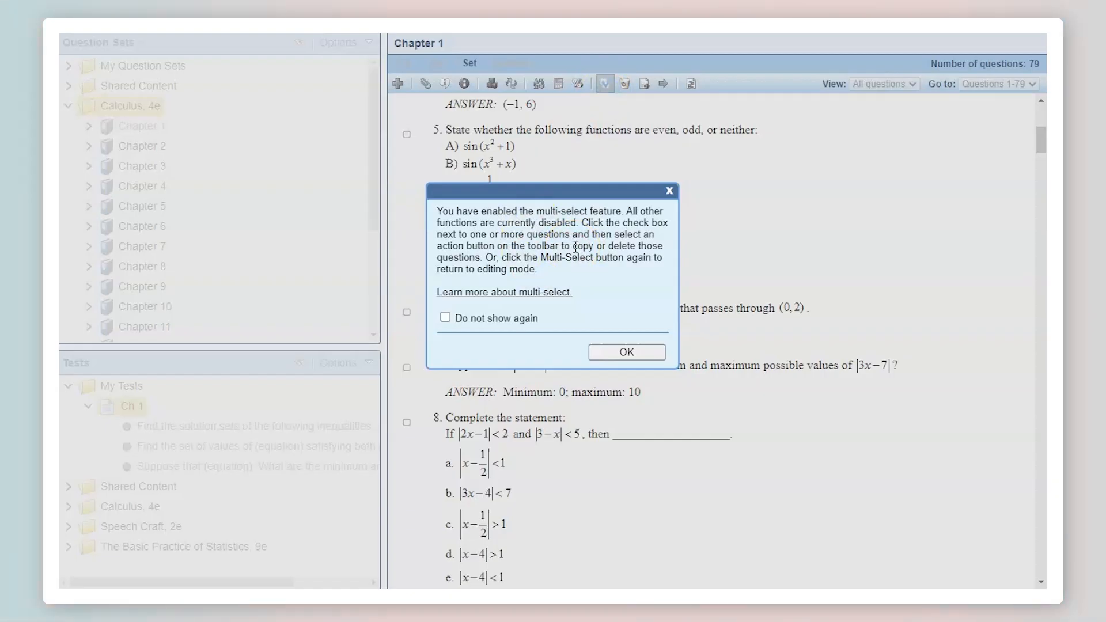
click(626, 352)
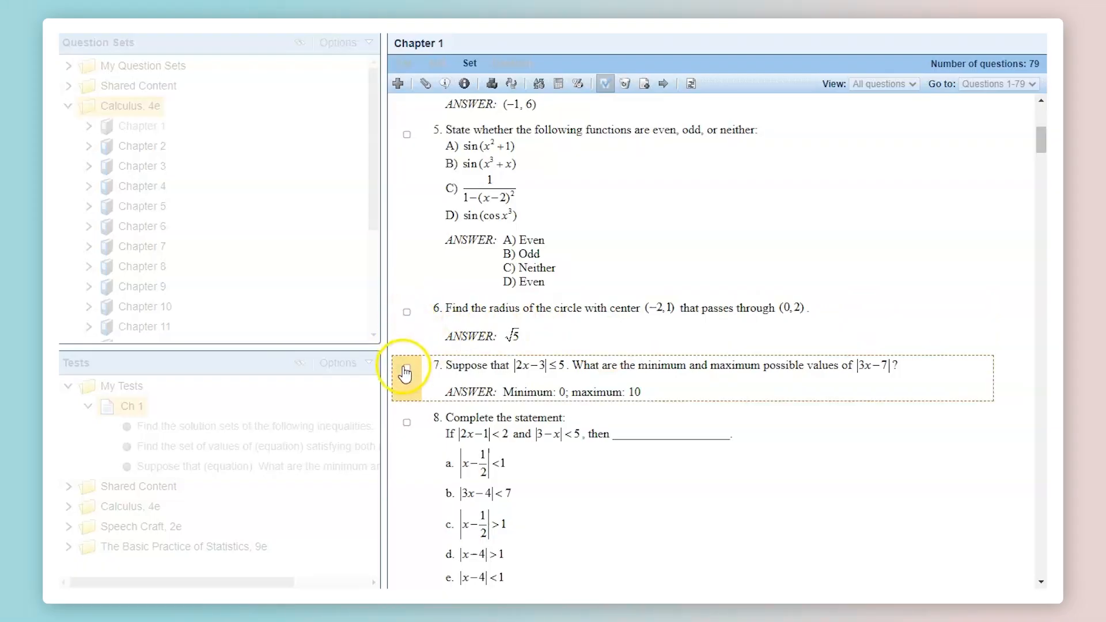
scroll(406, 442, down, 3)
click(407, 268)
scroll(429, 382, down, 6)
click(407, 283)
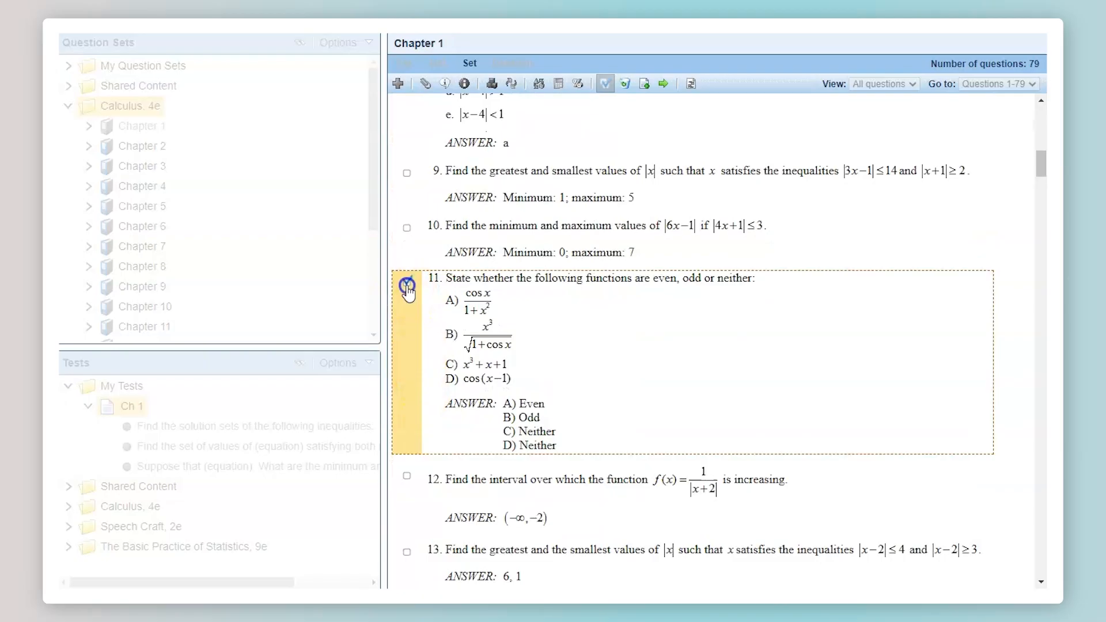
scroll(406, 378, down, 3)
click(407, 398)
scroll(408, 403, down, 4)
click(407, 417)
scroll(408, 427, down, 3)
click(407, 316)
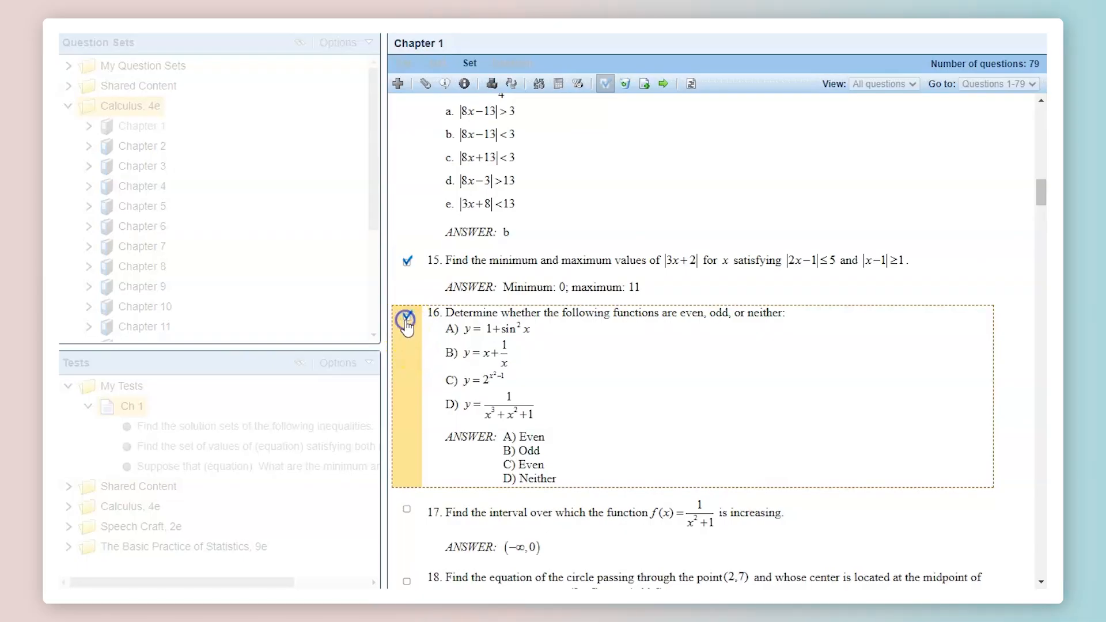
- Add the selected questions to the existing Ch 1 test in the My Tests folder
click(470, 64)
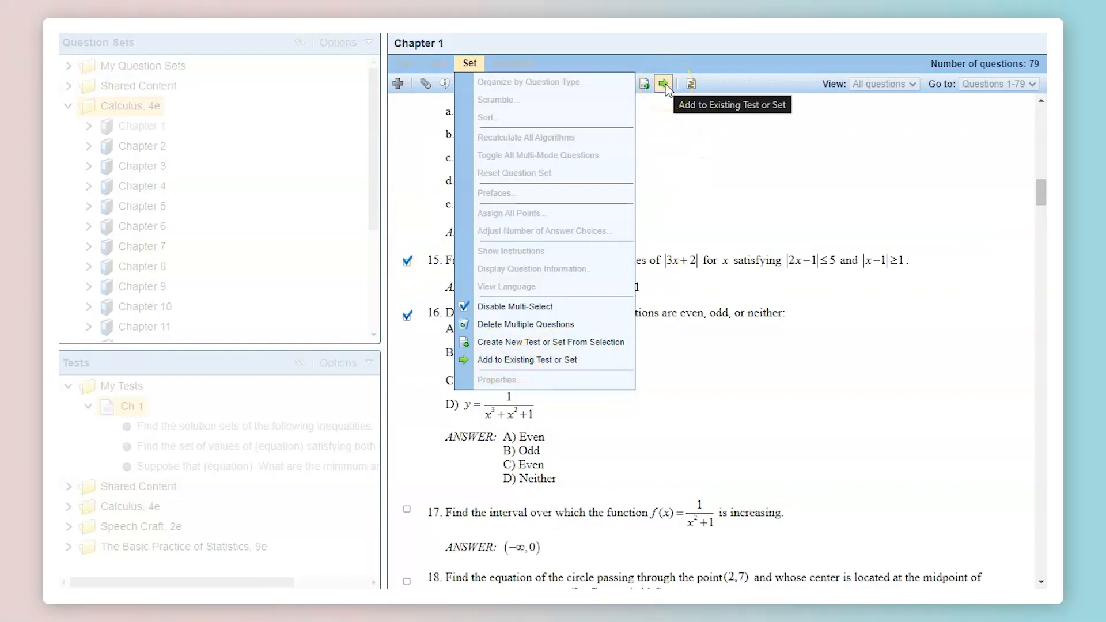
click(543, 362)
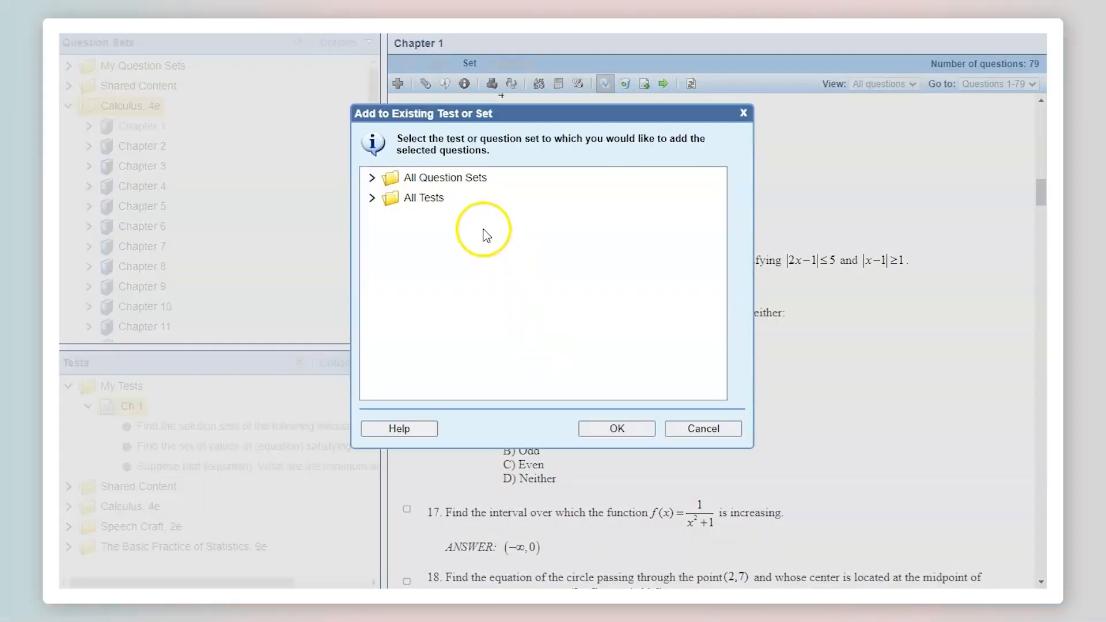
click(373, 199)
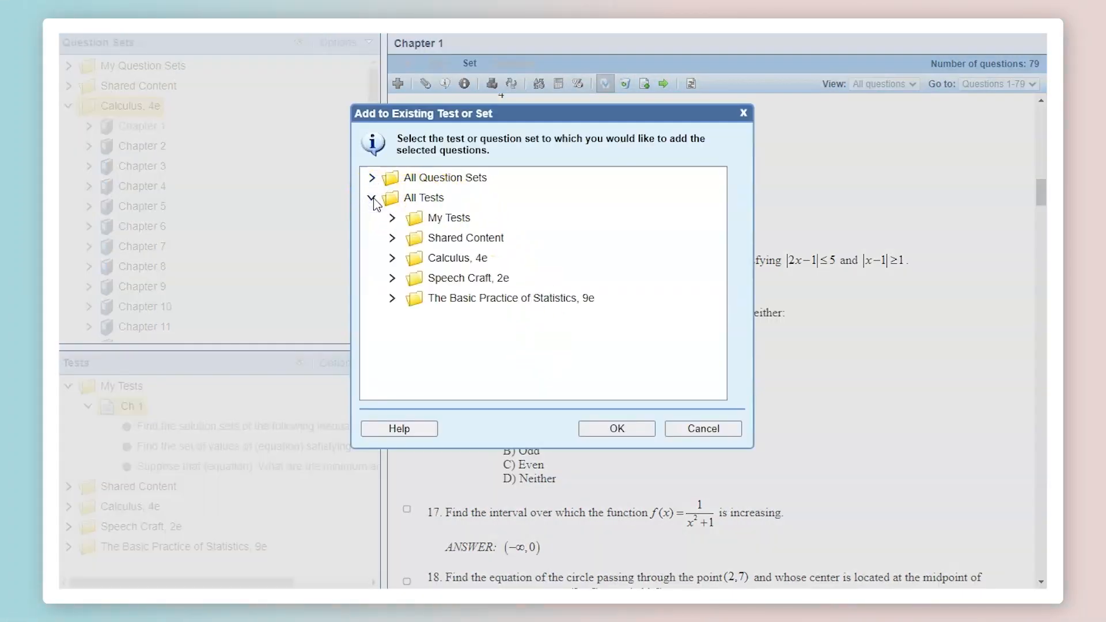
click(392, 218)
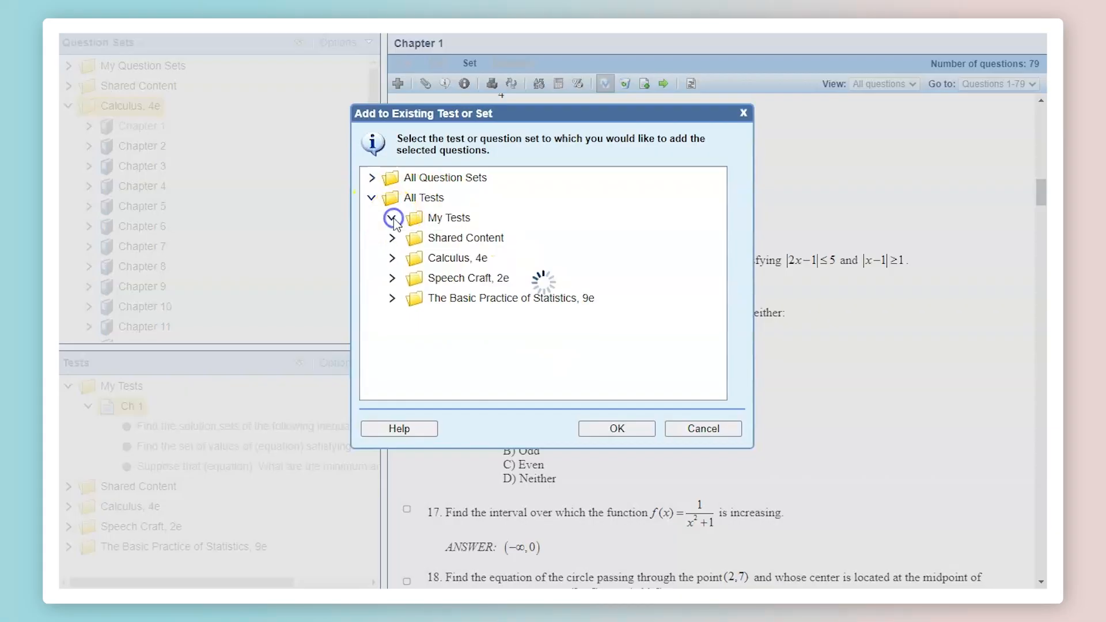
click(459, 238)
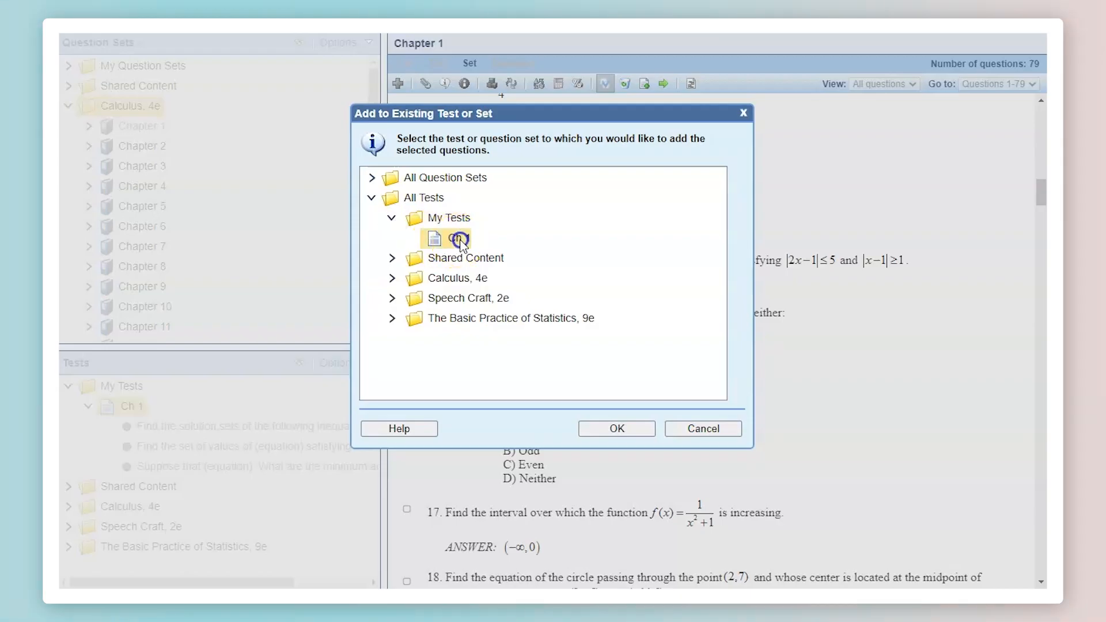
click(617, 428)
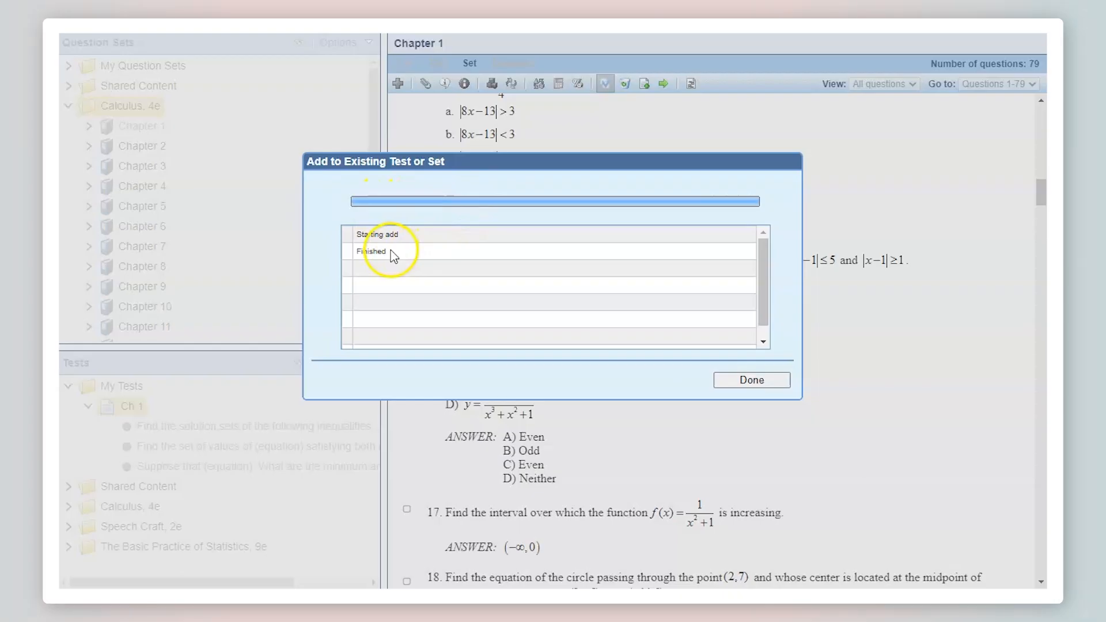
click(749, 380)
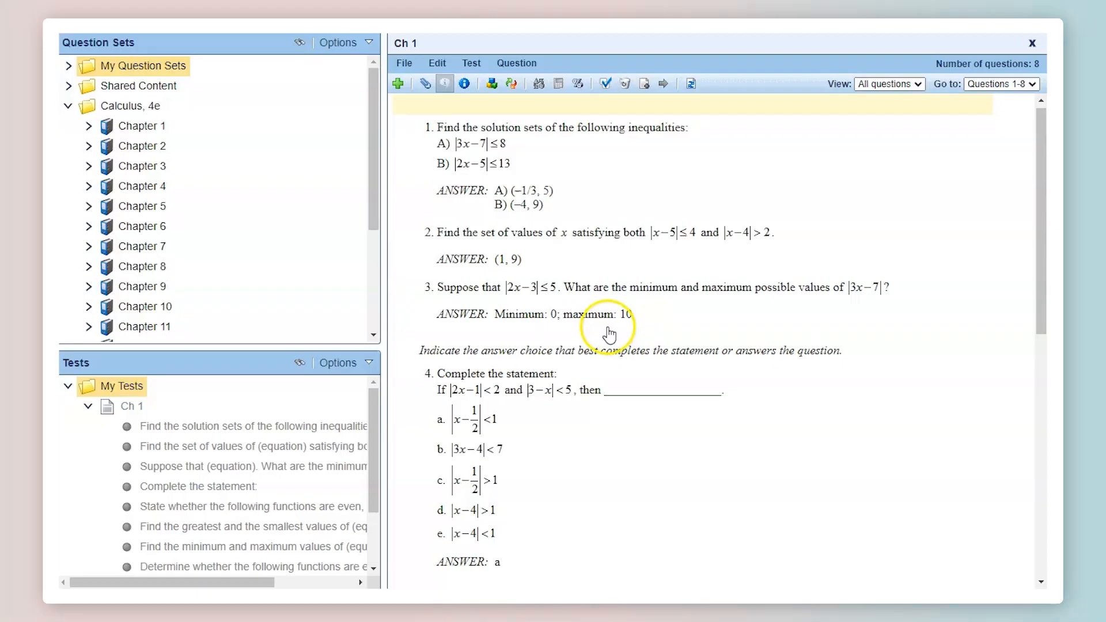
- Move the question about the minimum and maximum values of |3x−7| to the first position in the Ch 1 test
drag(569, 313, 567, 151)
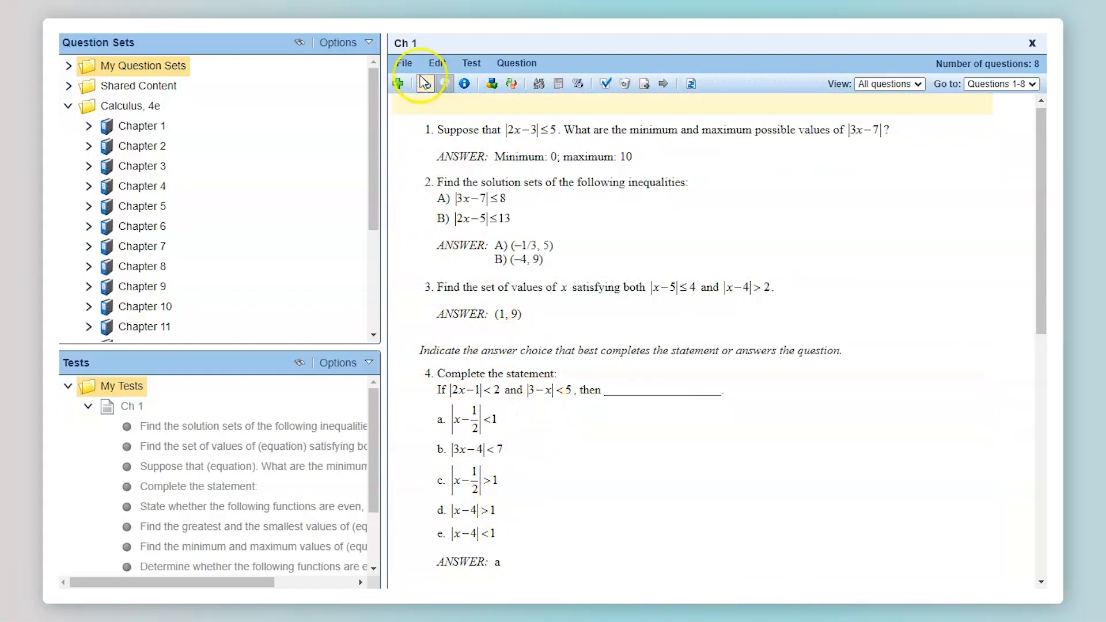
- Export the Ch 1 test as a Word document and download the generated file
click(404, 64)
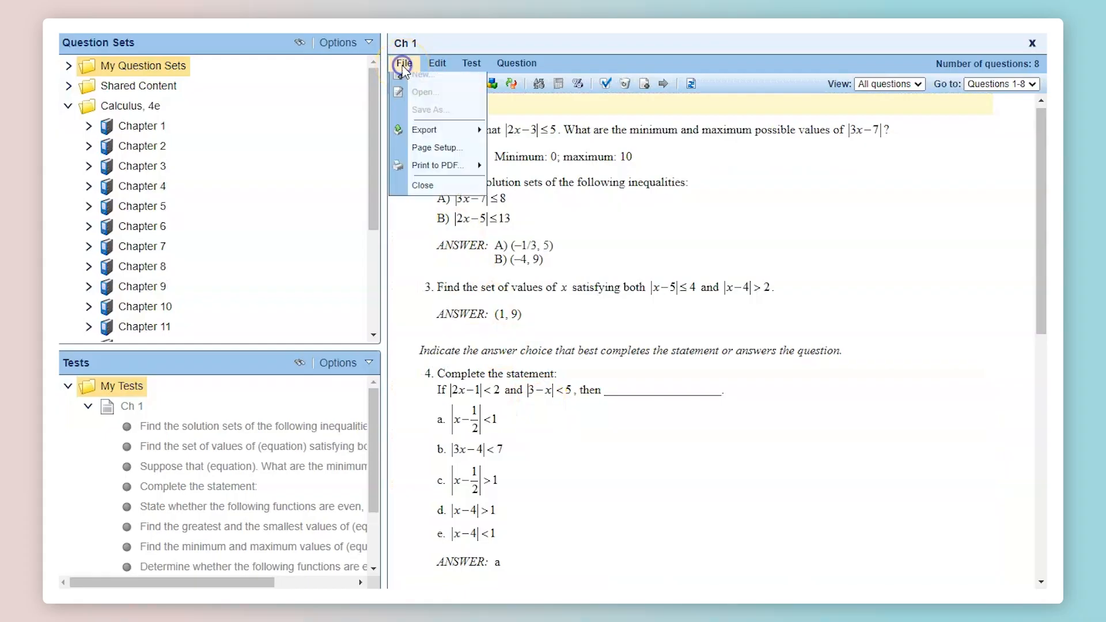
mouse_move(425, 142)
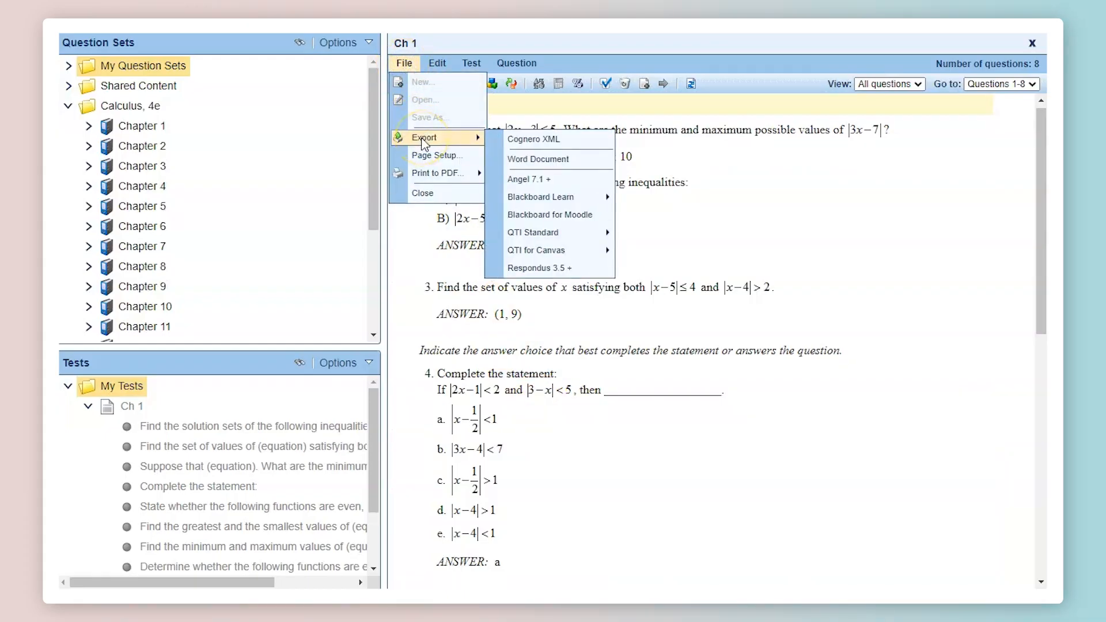
click(520, 163)
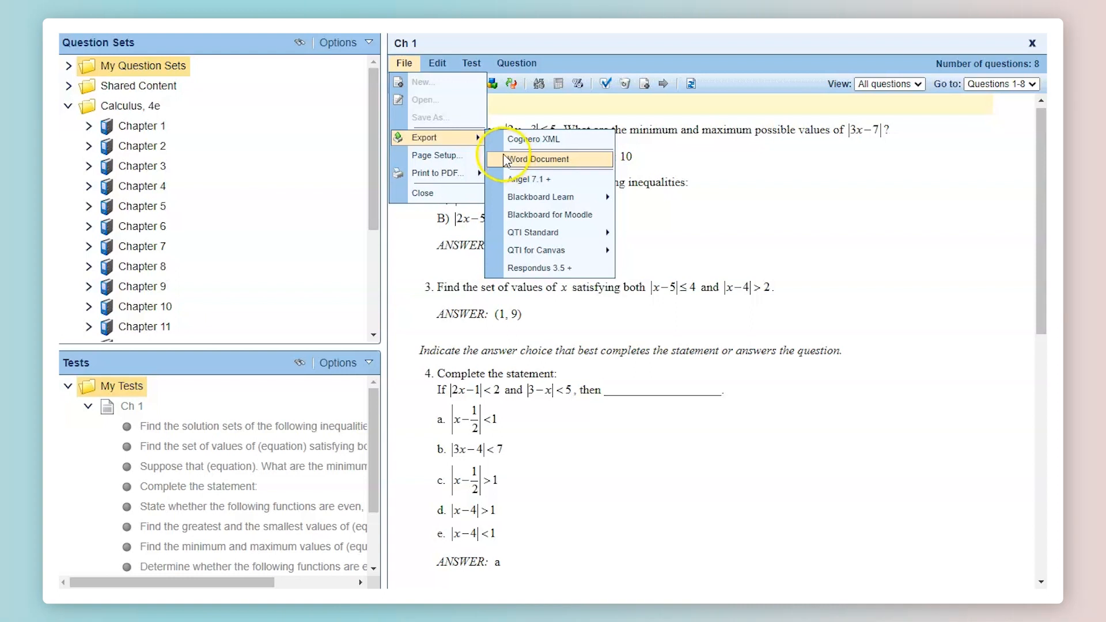
click(448, 176)
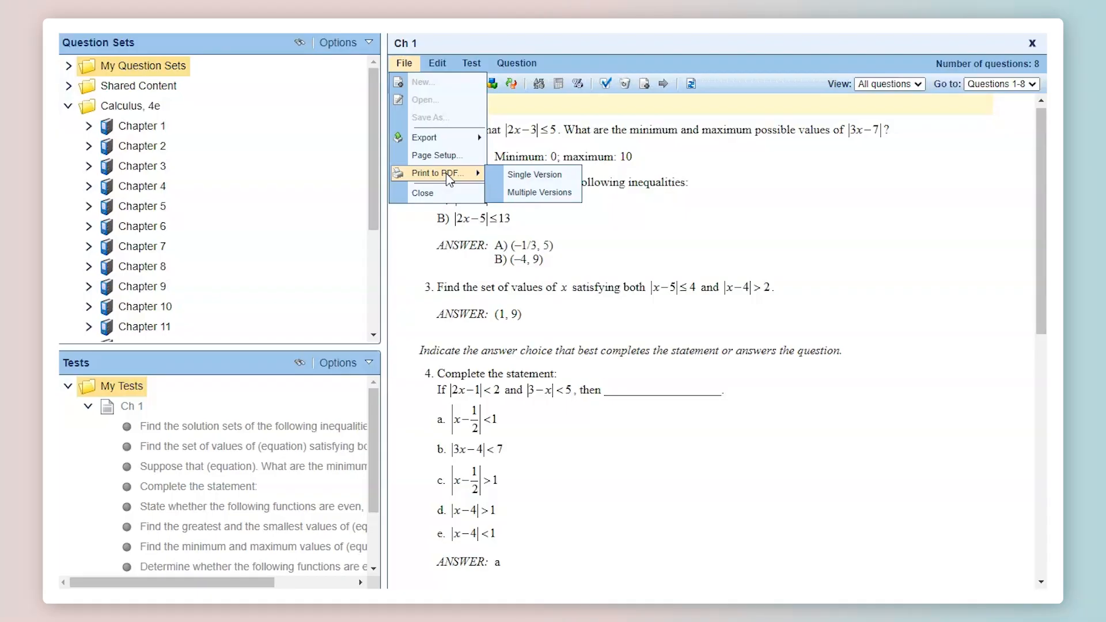
click(445, 143)
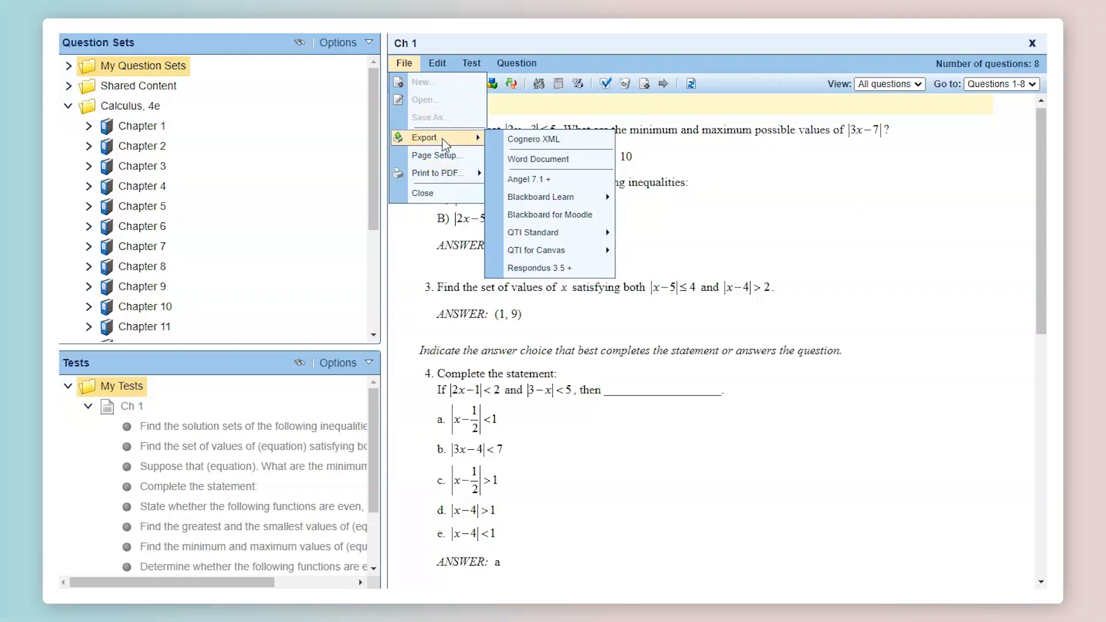
click(528, 141)
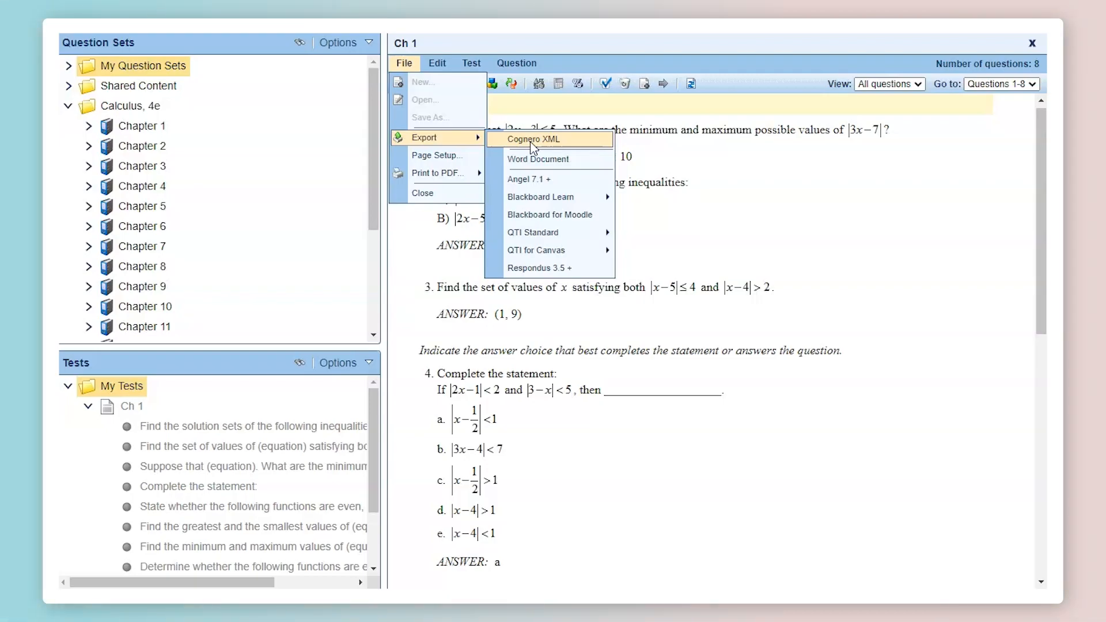
click(539, 165)
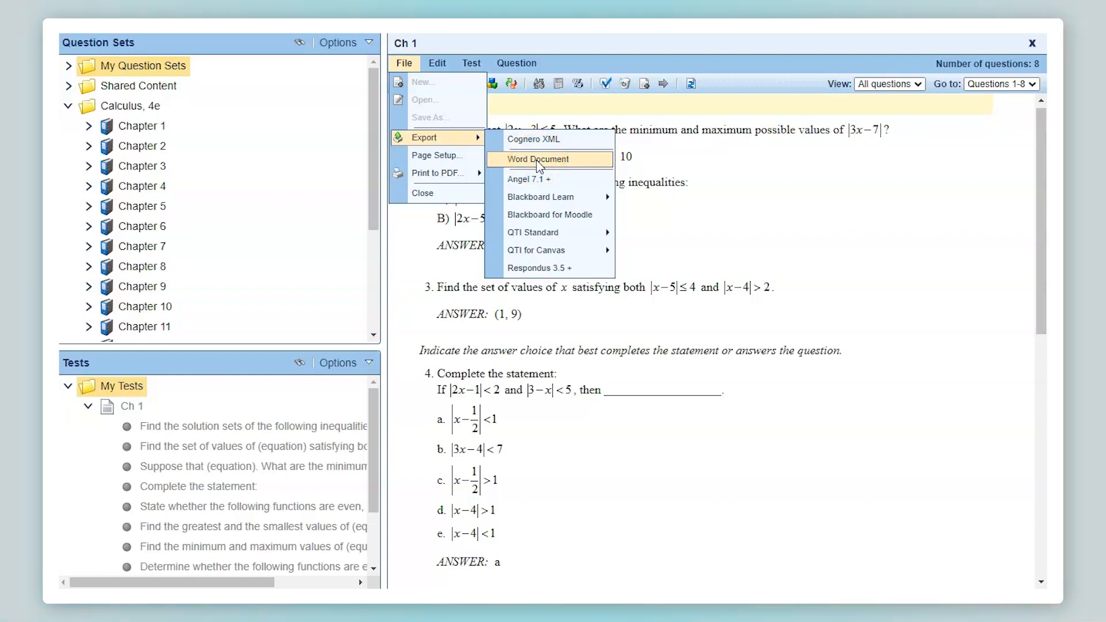
drag(311, 0, 612, 78)
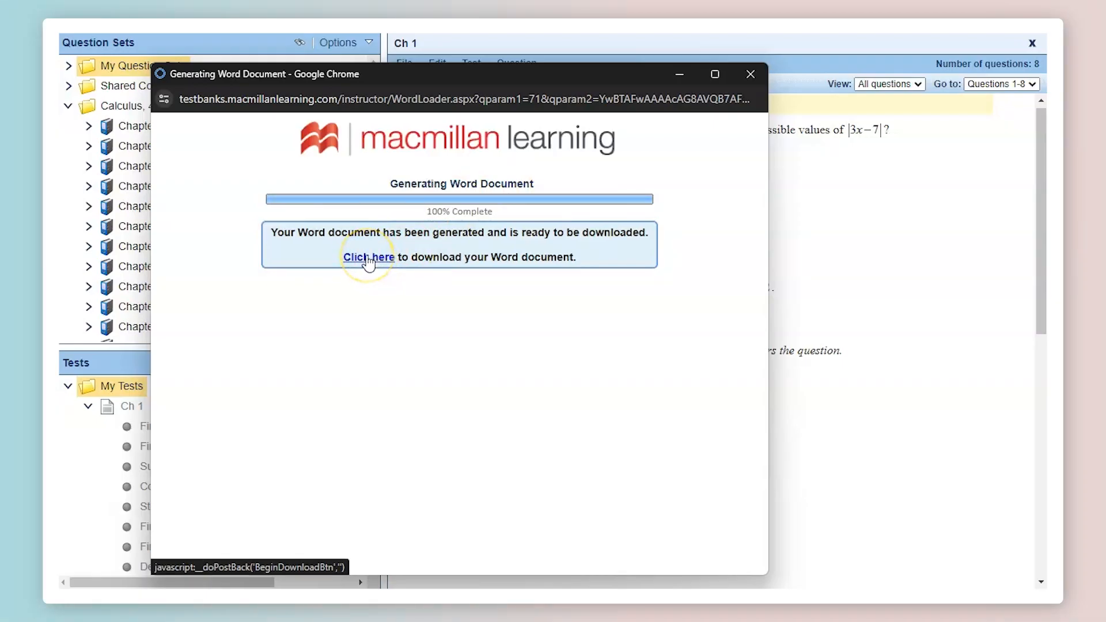
click(368, 257)
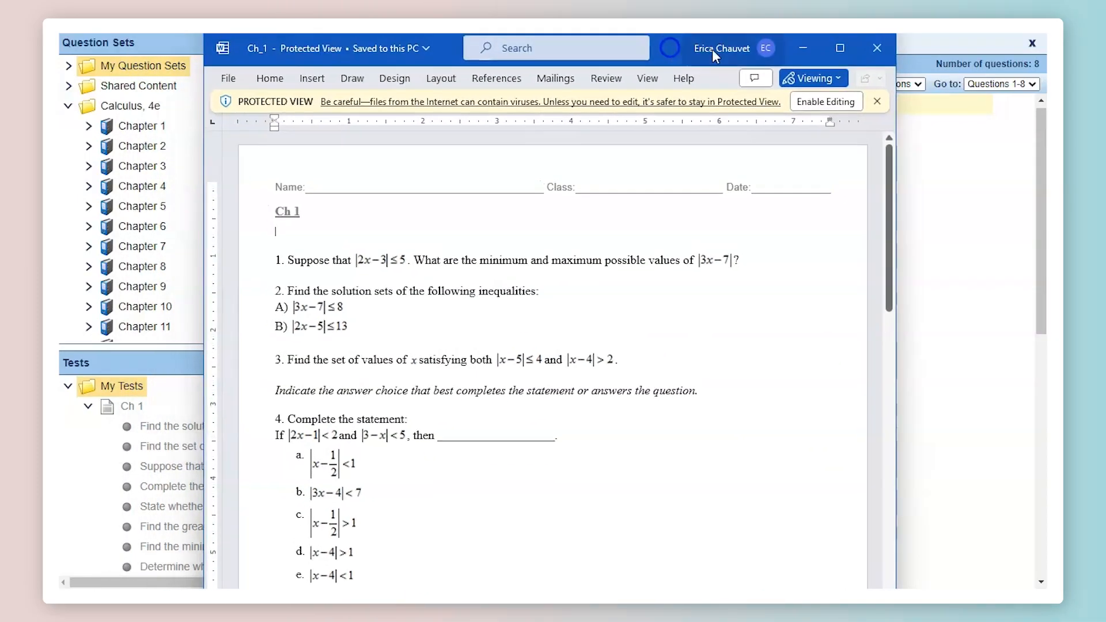
- Switch to the downloaded Ch_1 document in Word, enable editing, and insert five blank lines below question 1
click(832, 100)
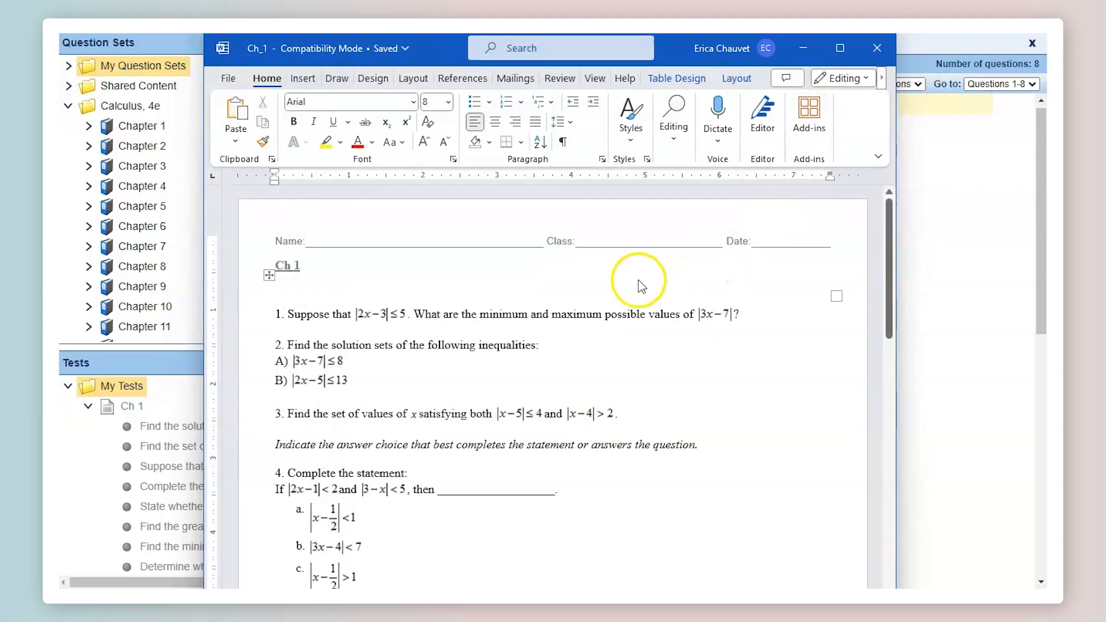
click(403, 336)
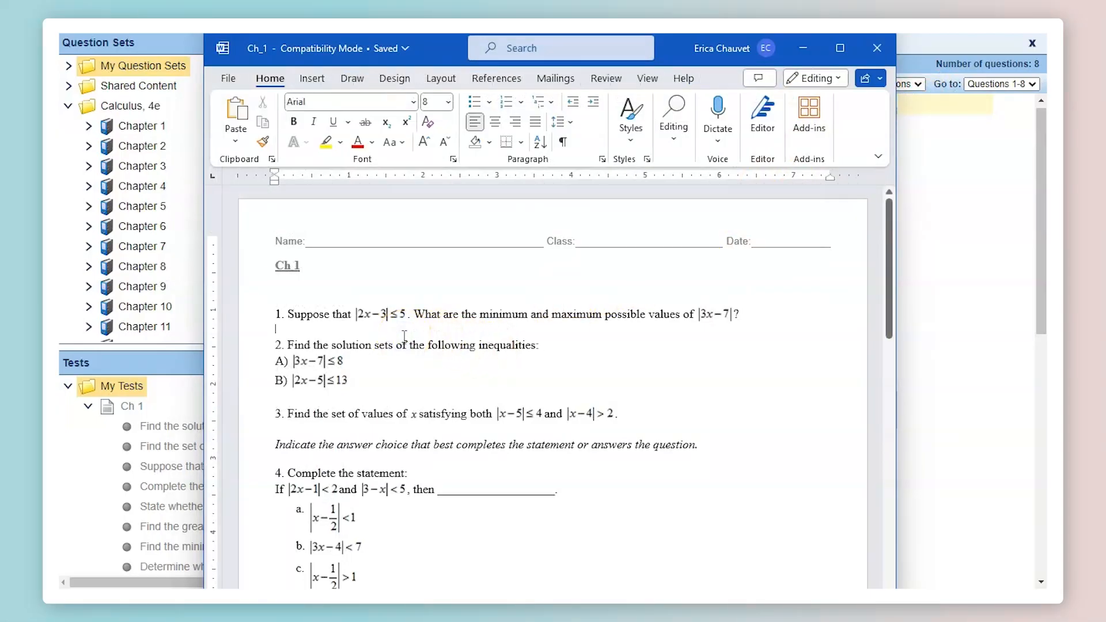
key(Return)
key(Return)
key(Return)
key(Return)
key(Return)
- Insert extra blank lines between questions 2 and 3 as working space
click(369, 437)
click(382, 462)
key(Return)
key(Return)
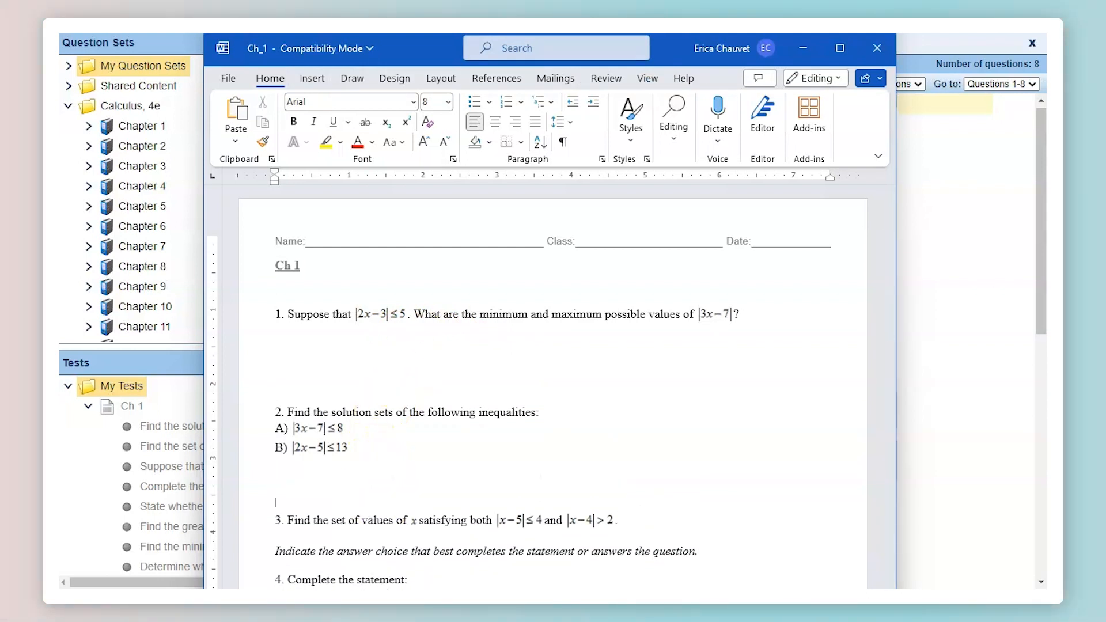
- Select part of question 2's wording and its part A inequality to examine how each is embedded
drag(440, 410, 341, 410)
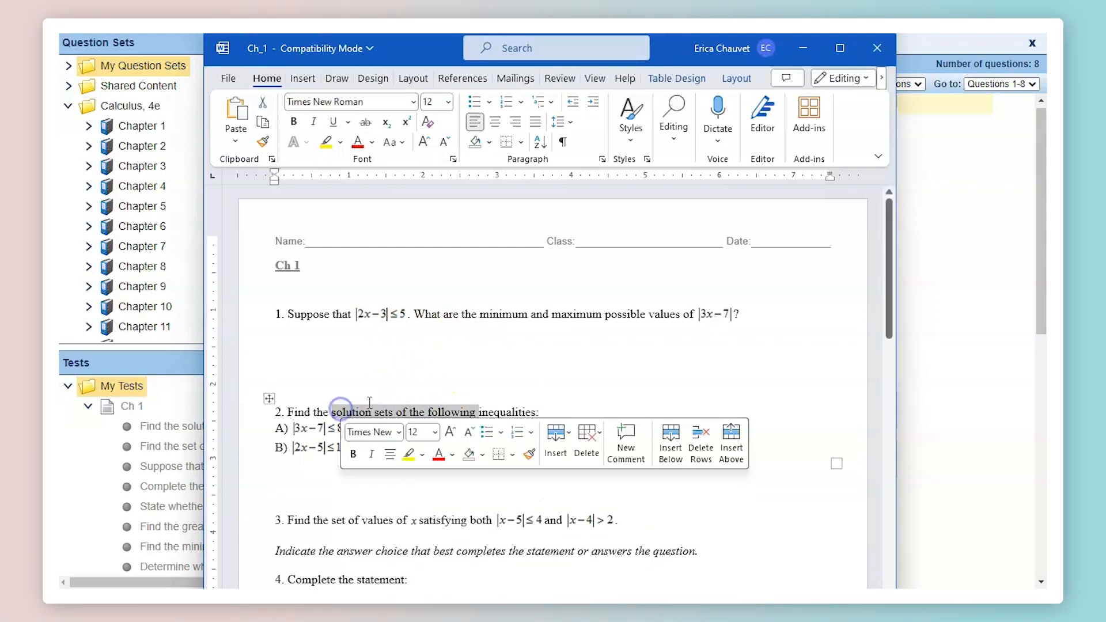
click(324, 429)
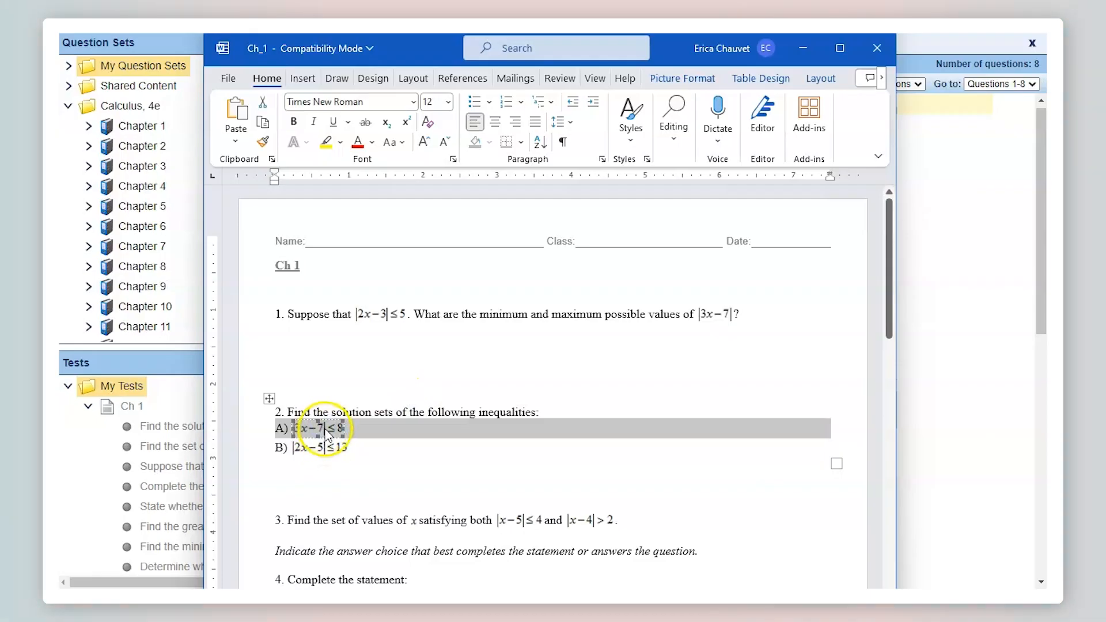
click(322, 467)
click(321, 433)
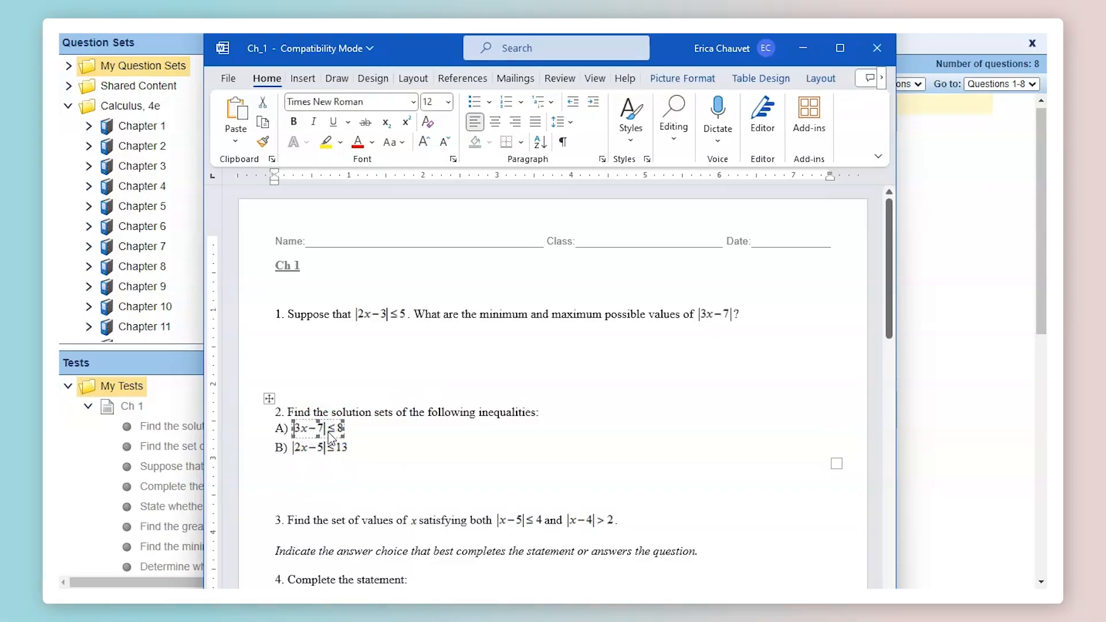
- Insert four blank lines between parts A and B of question 2
click(357, 427)
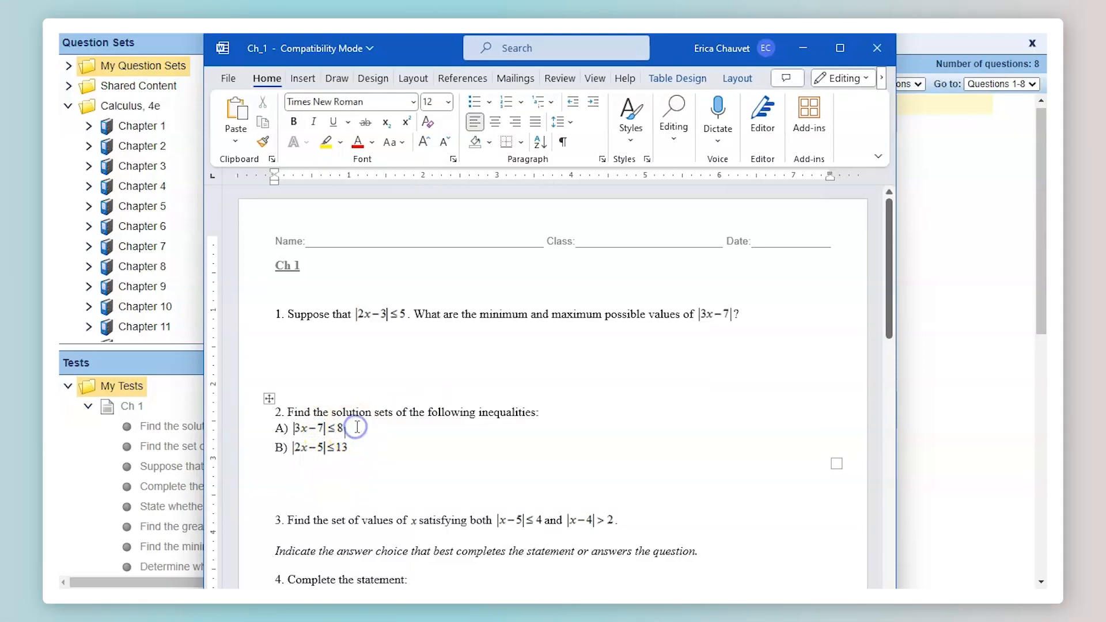
key(Return)
key(Return)
key(Return)
key(Return)
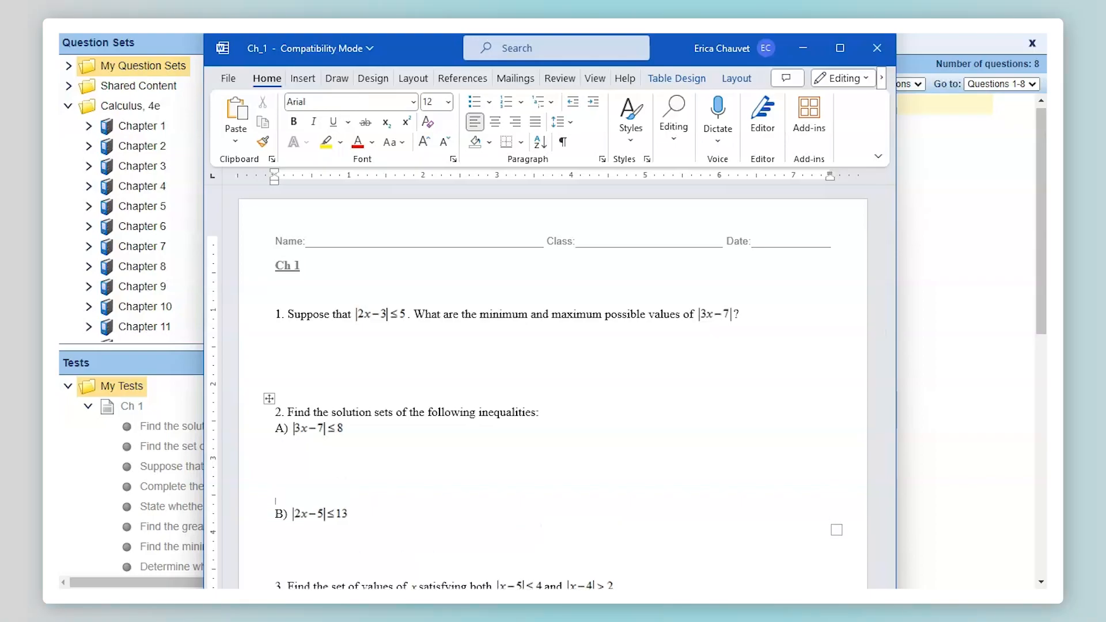
- Review the remaining questions and the Answer Key on the final page of the exported Ch 1 test
scroll(412, 415, down, 9)
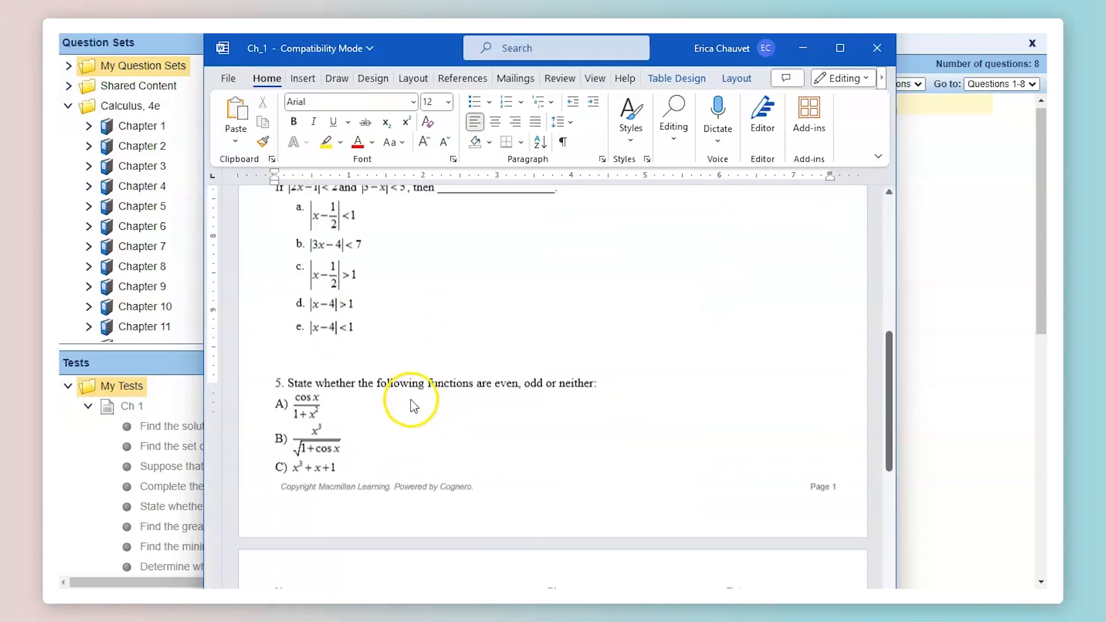
scroll(413, 406, down, 12)
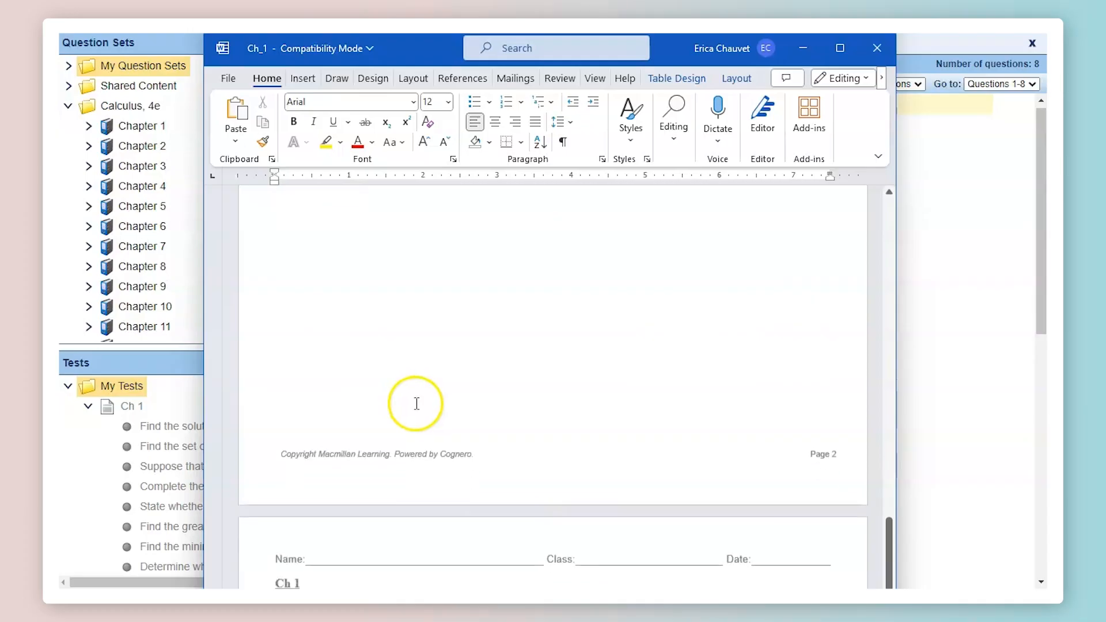
scroll(417, 403, down, 7)
scroll(418, 408, down, 2)
click(461, 433)
scroll(466, 431, up, 2)
scroll(467, 431, up, 3)
click(440, 362)
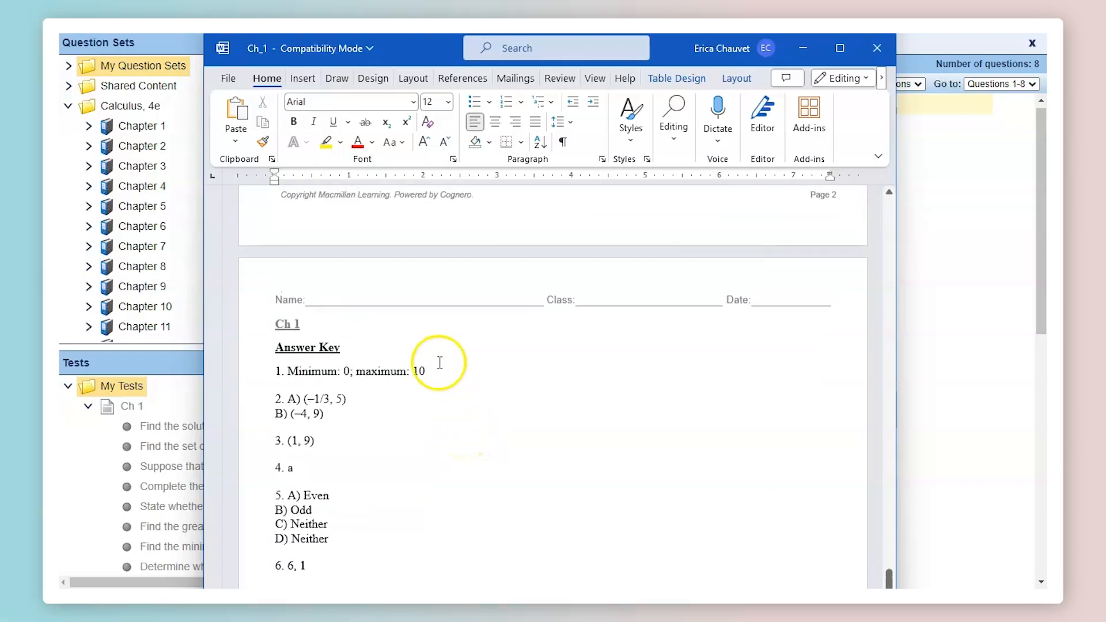
scroll(433, 402, up, 6)
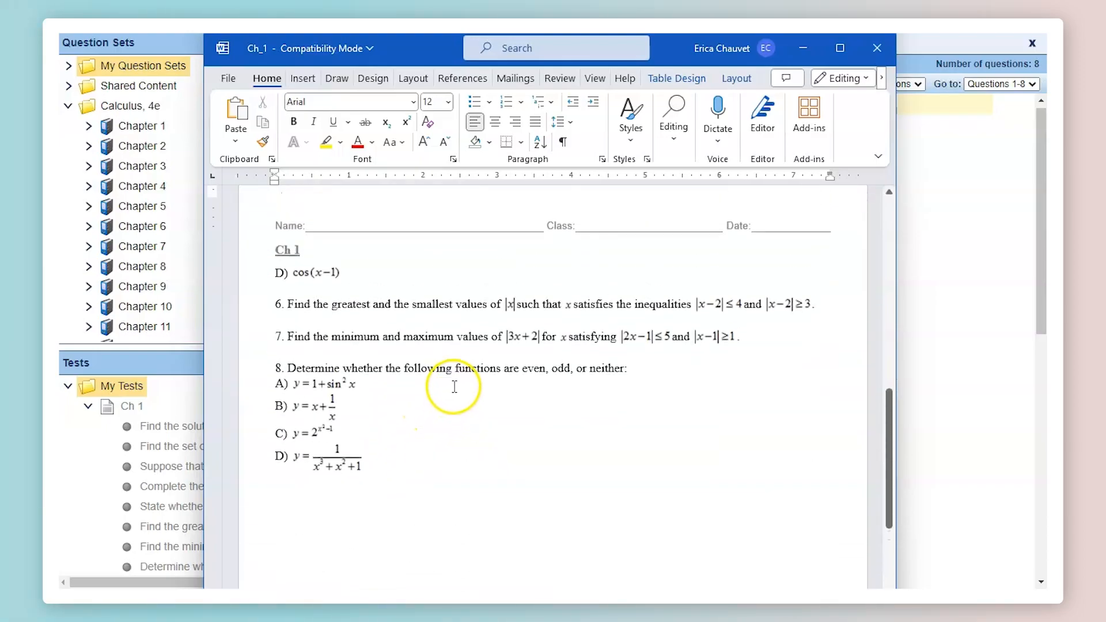
scroll(455, 386, up, 8)
scroll(453, 388, down, 8)
scroll(457, 409, up, 6)
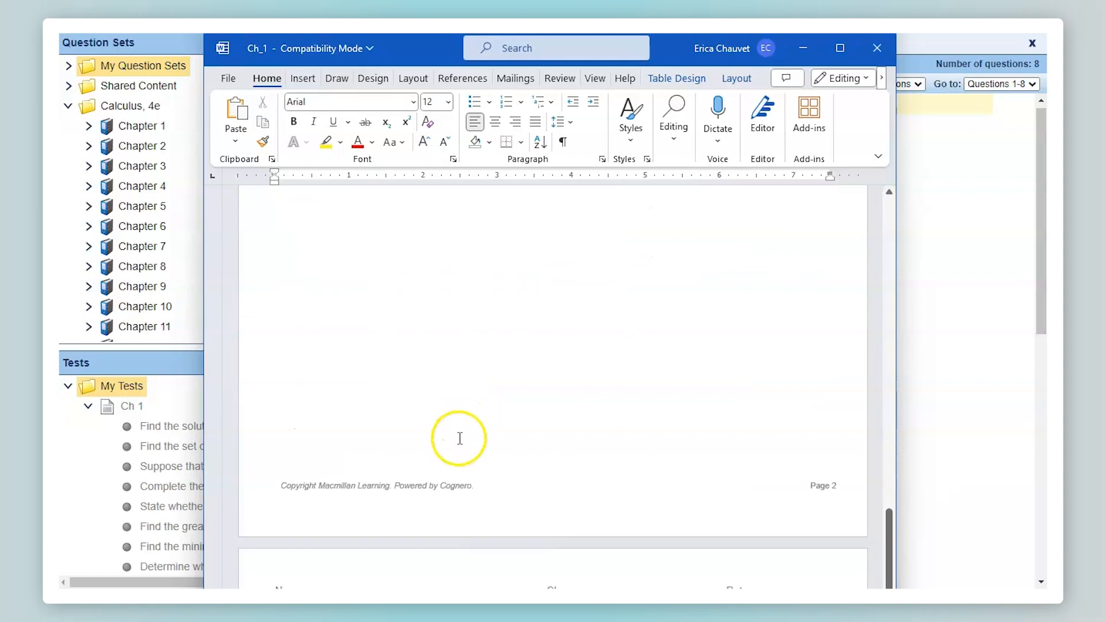
scroll(460, 439, down, 5)
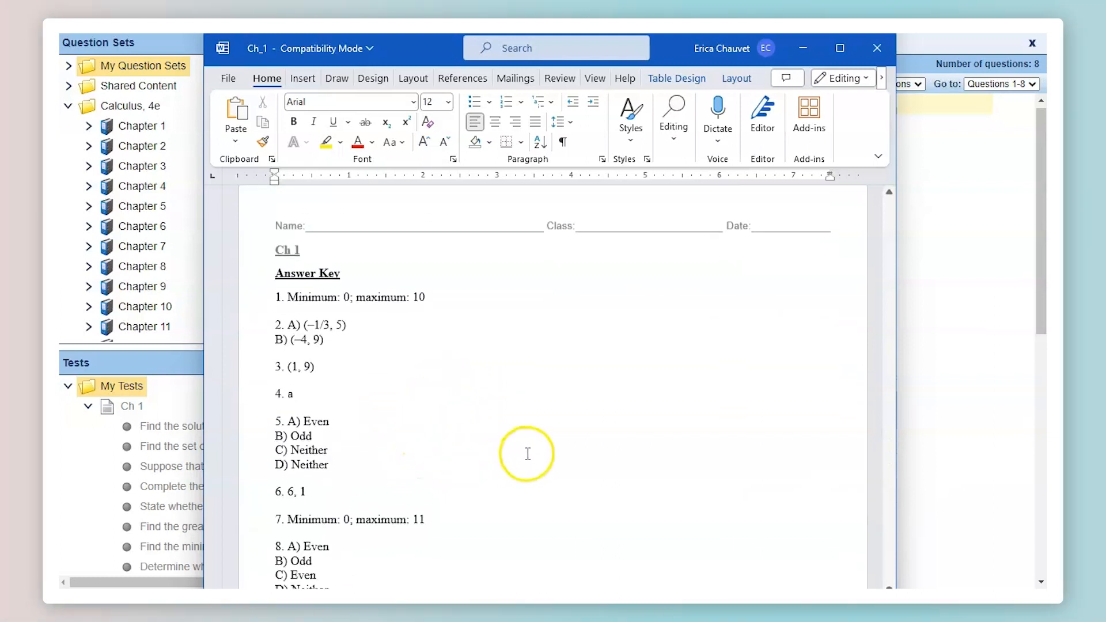
scroll(551, 454, up, 2)
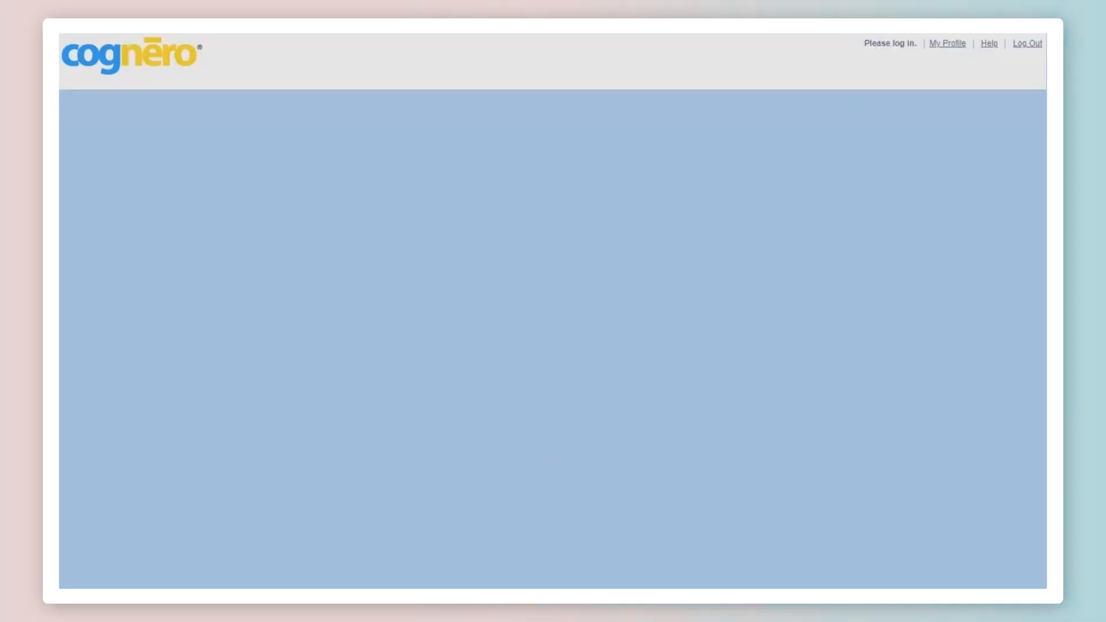
click(602, 550)
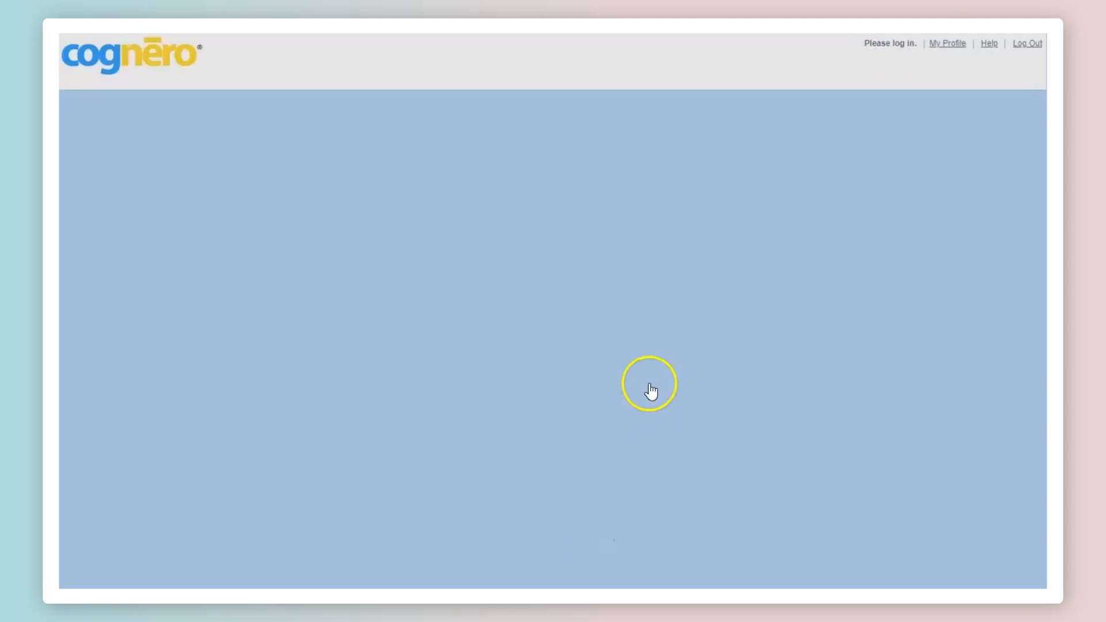